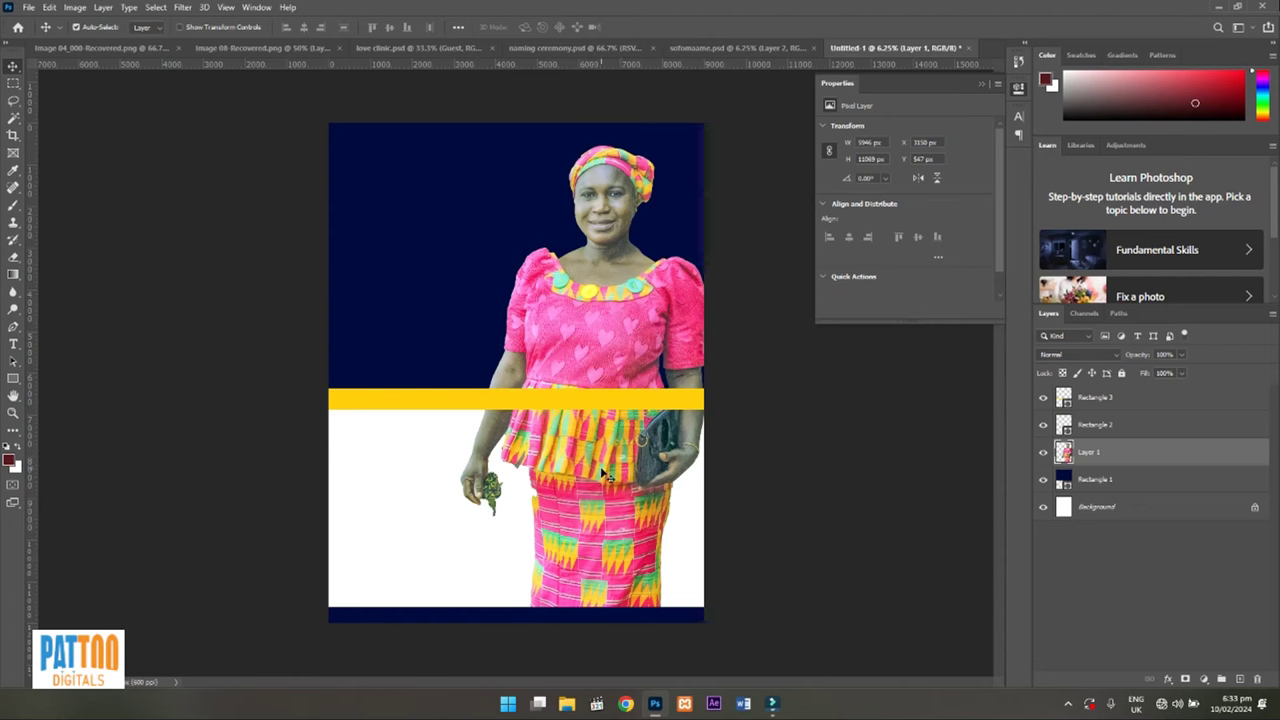
Delete the part of the woman's photo below the yellow band using a rectangular marquee selection, and clear the selection
click(14, 84)
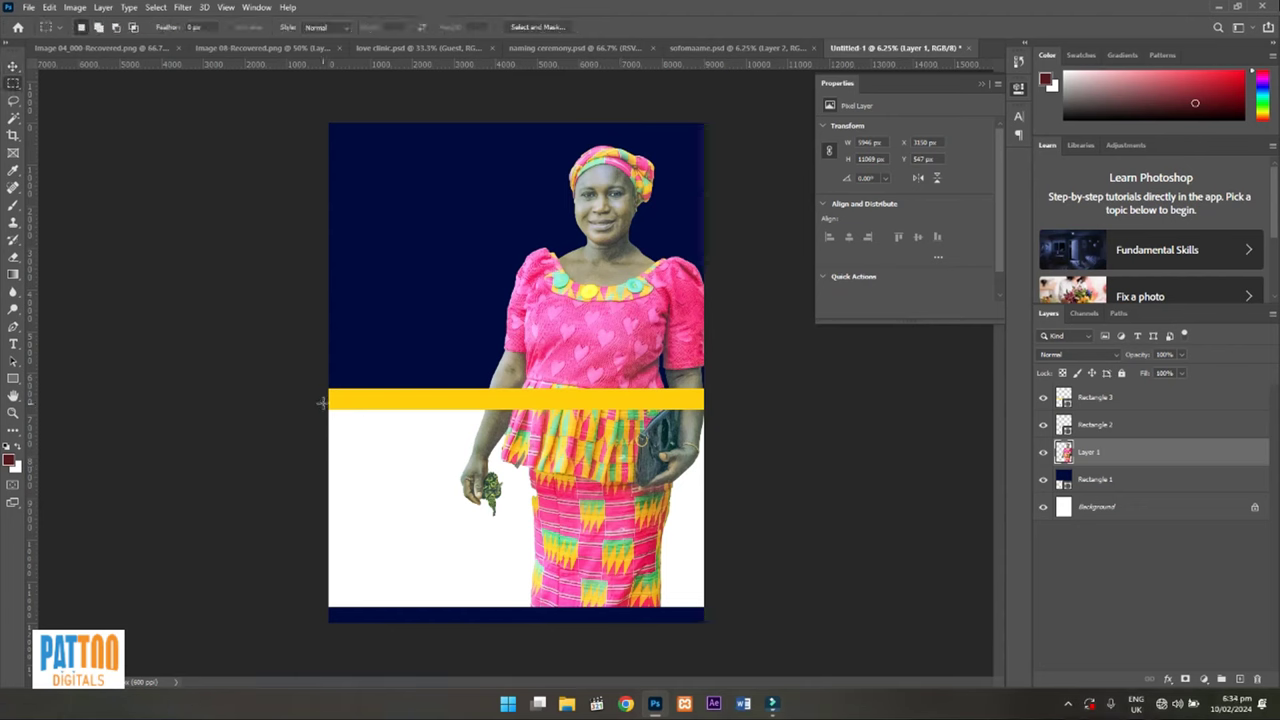
drag(321, 401, 717, 611)
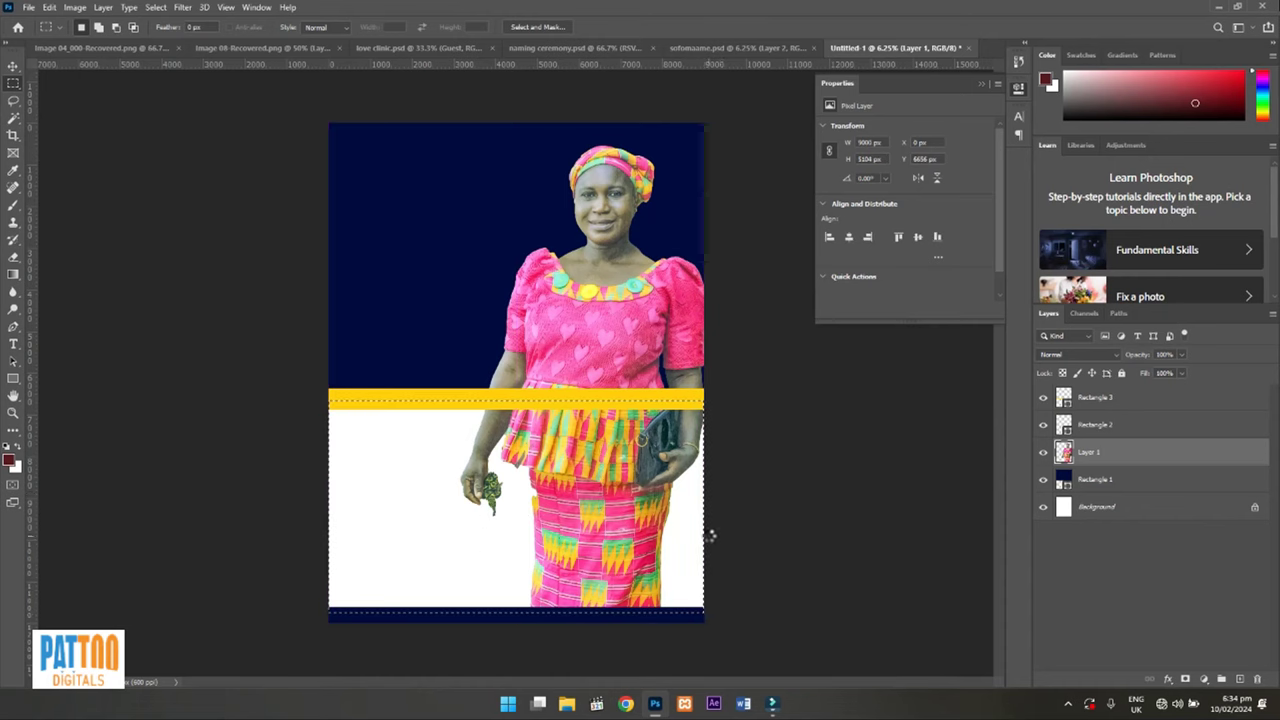
key(Delete)
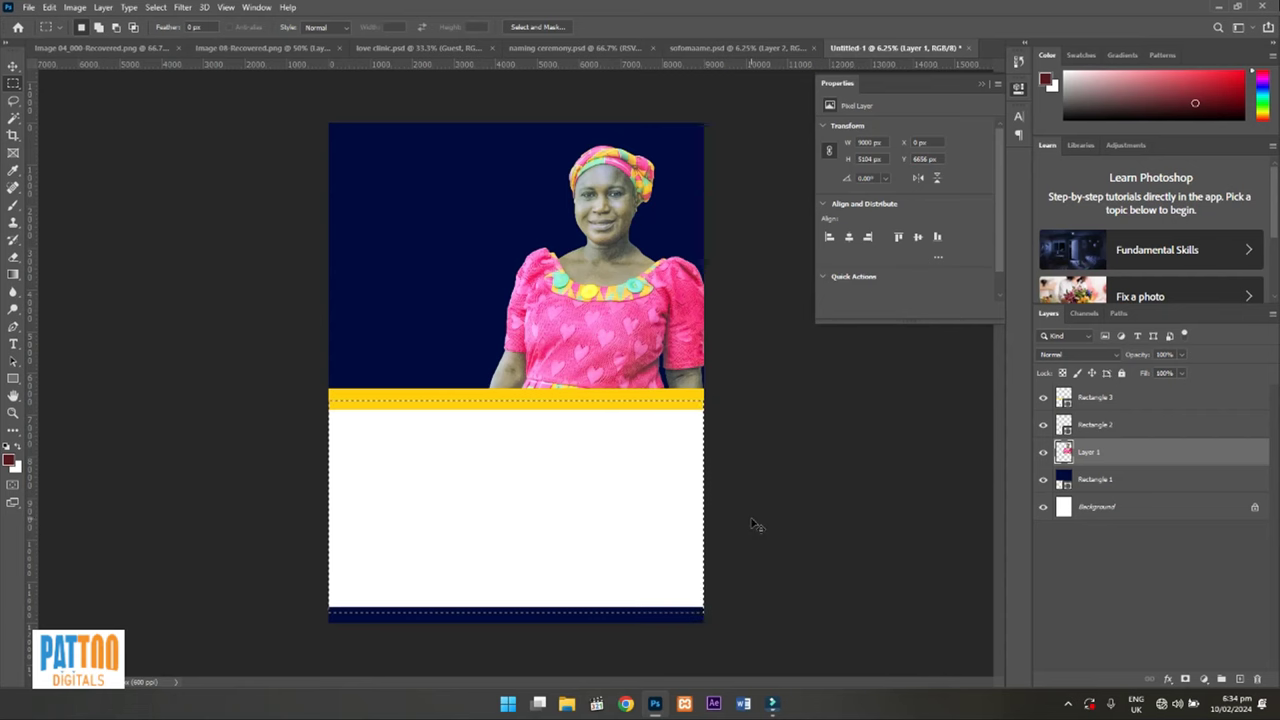
key(ctrl+d)
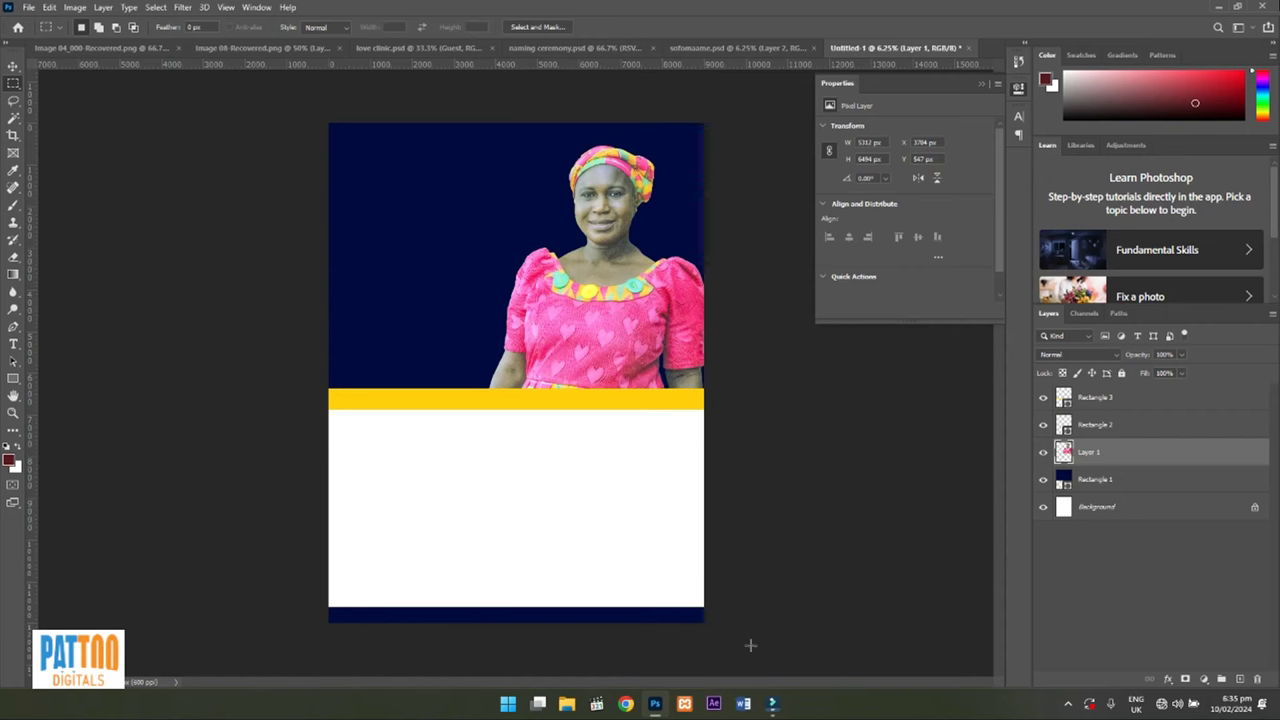
click(1089, 704)
click(1097, 663)
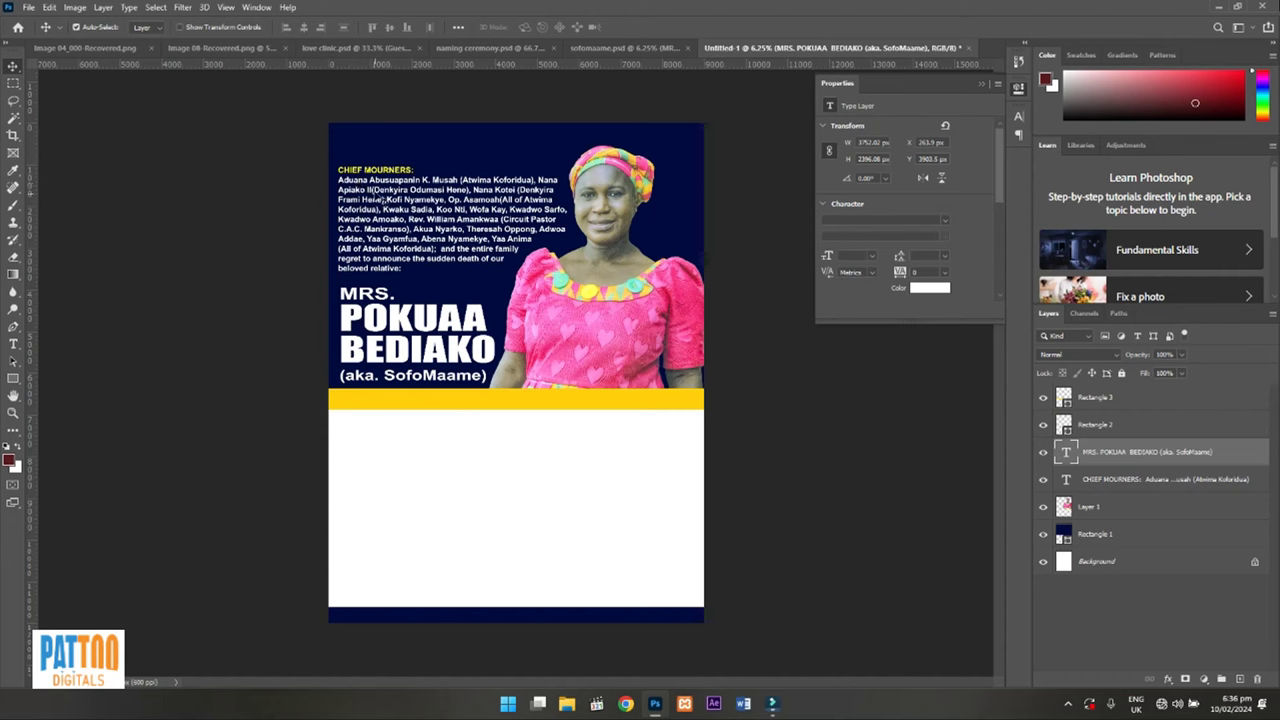
Nudge the deceased's name text block slightly to the right, above the yellow band
key(ctrl+plus)
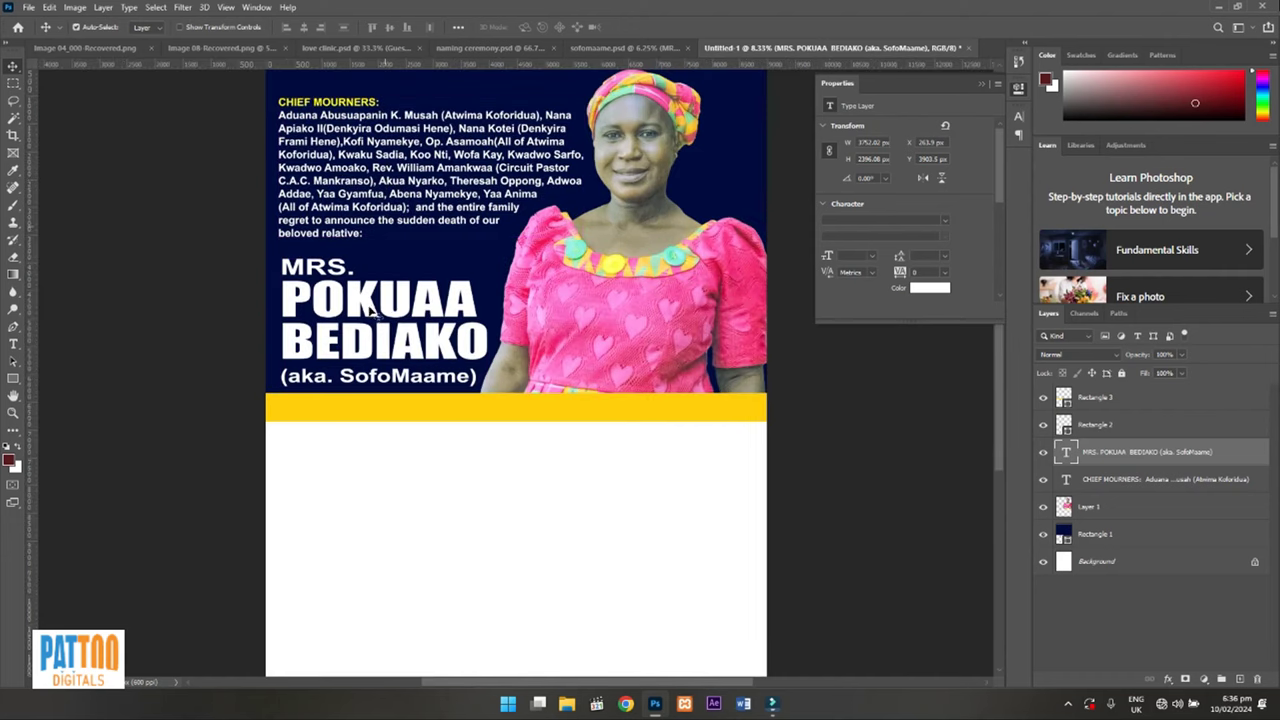
scroll(372, 311, up, 1)
key(ctrl+plus)
scroll(415, 321, up, 2)
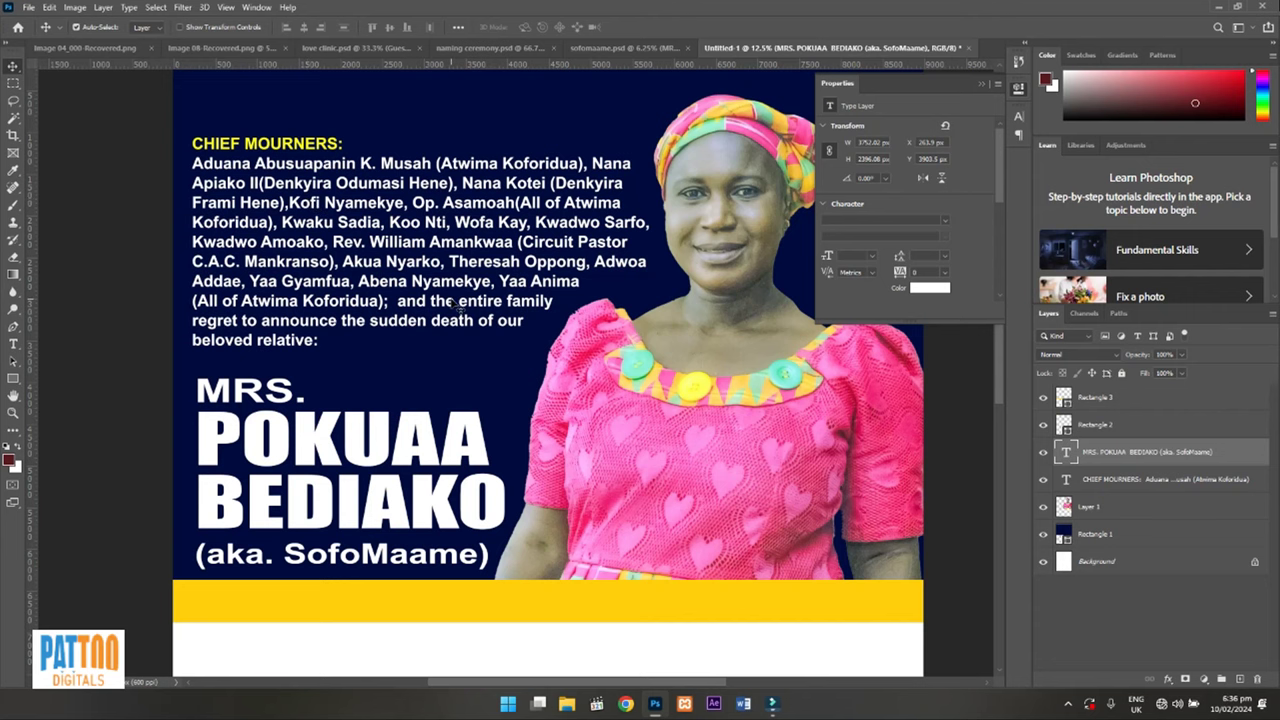
scroll(458, 310, down, 1)
scroll(458, 310, down, 3)
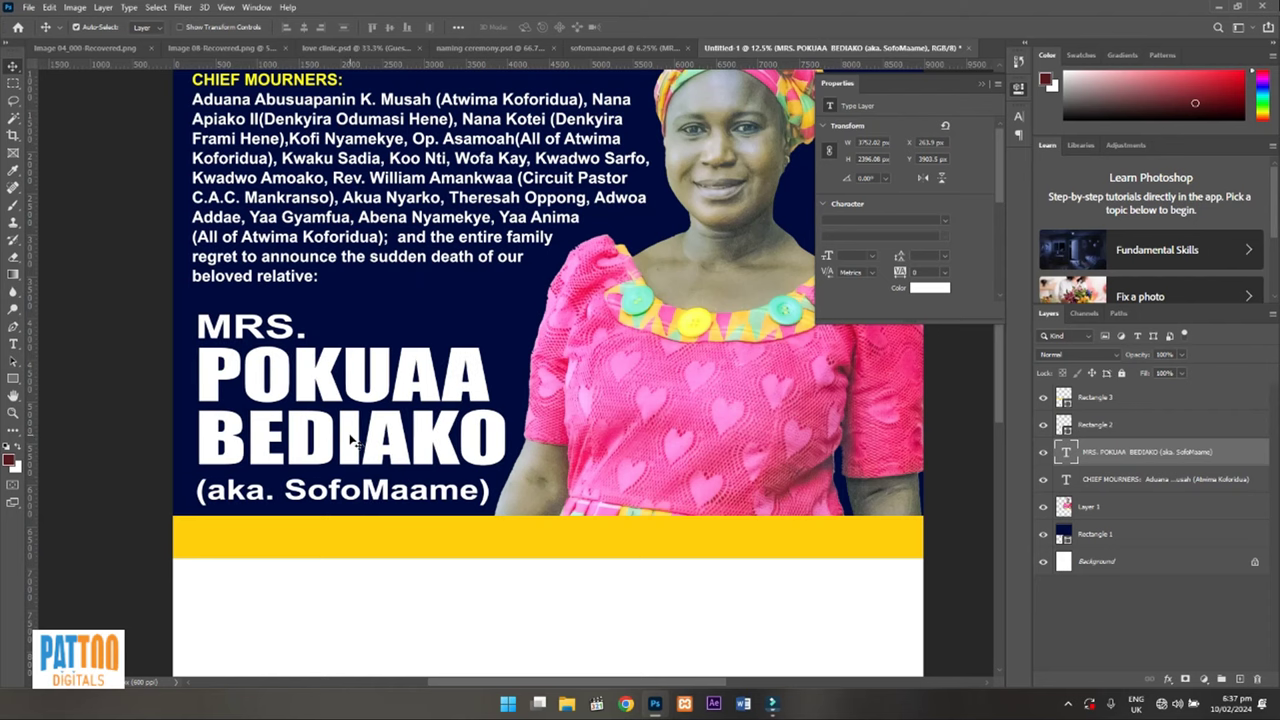
key(shift+Right)
key(shift+Right)
key(shift+Right)
key(shift+Right)
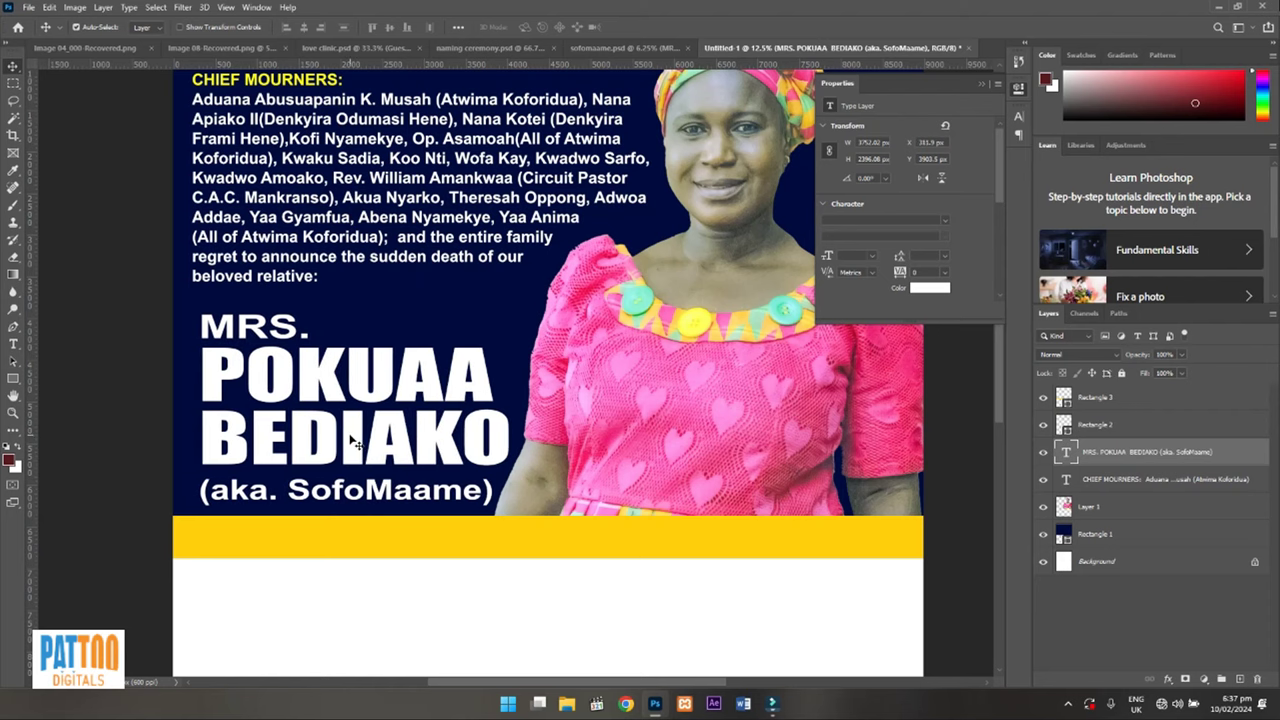
Examine the placement of the name block and the chief mourners' text beside the portrait
scroll(423, 425, up, 2)
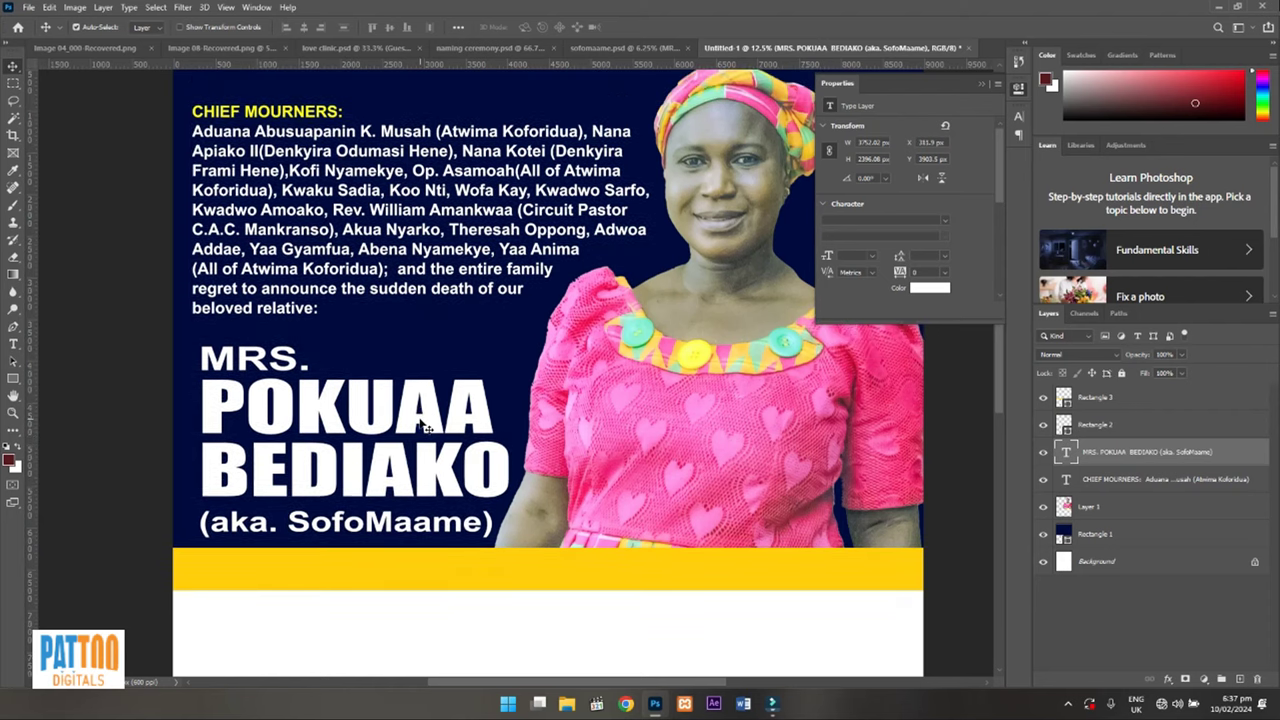
scroll(426, 427, down, 2)
scroll(424, 427, right, 1)
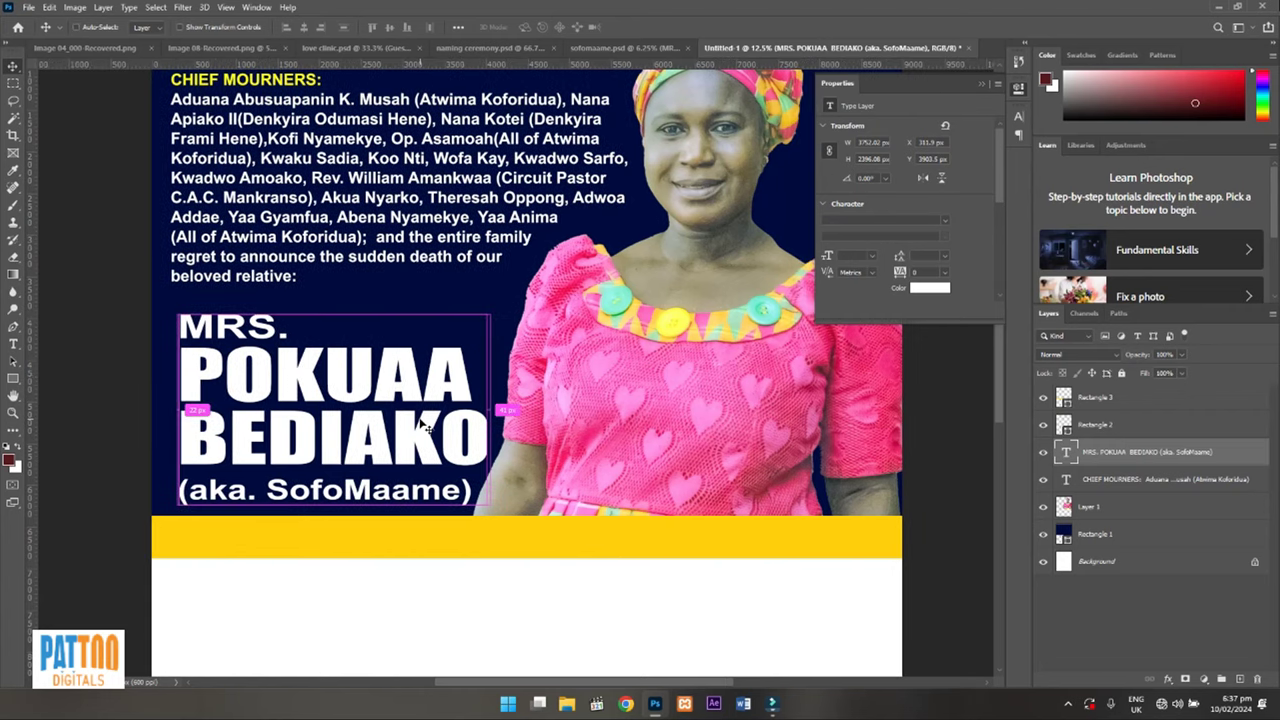
scroll(425, 427, up, 1)
scroll(425, 424, up, 4)
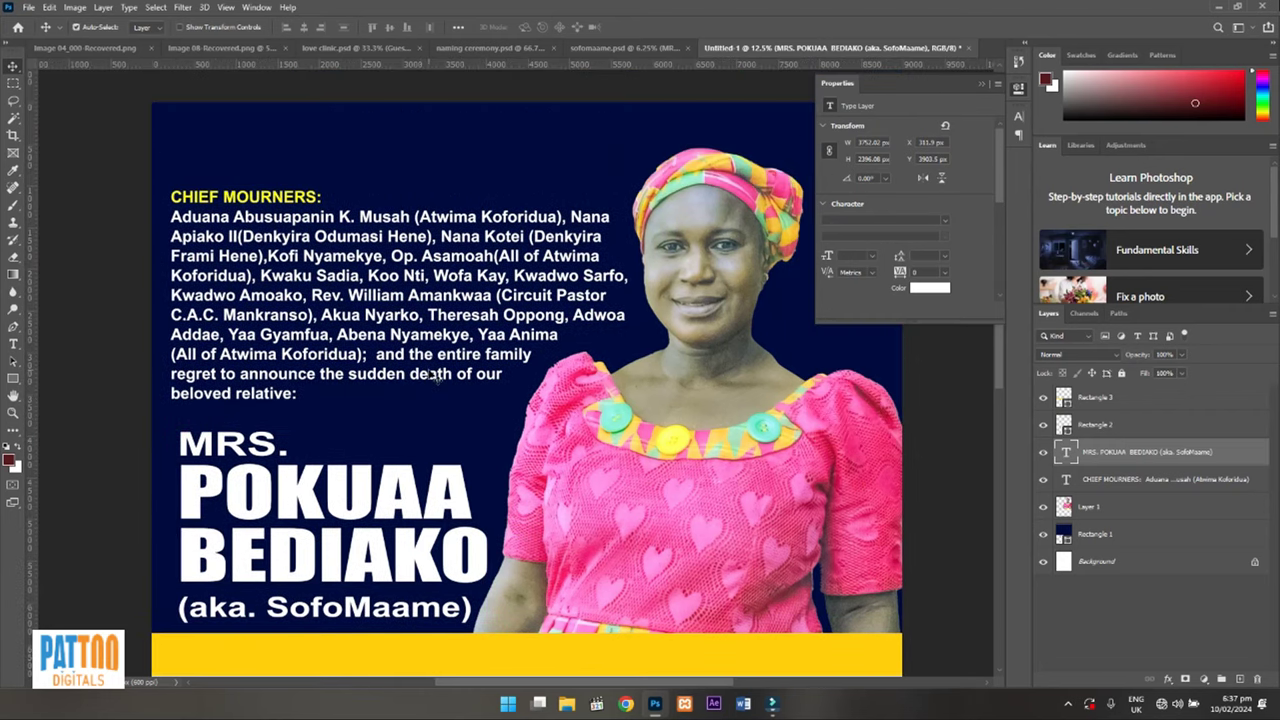
scroll(435, 377, down, 3)
scroll(435, 377, up, 3)
scroll(433, 374, up, 2)
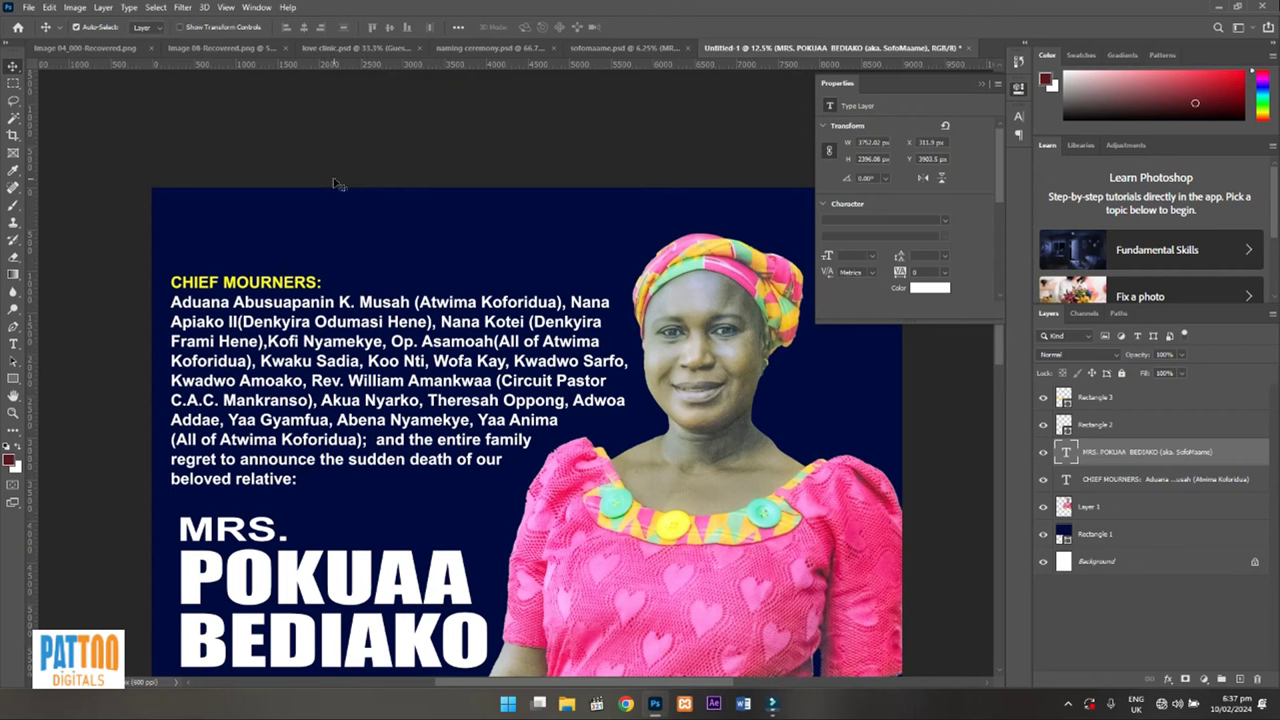
Add a text layer reading "Obituary" in the blue area above the chief mourners' text
click(361, 217)
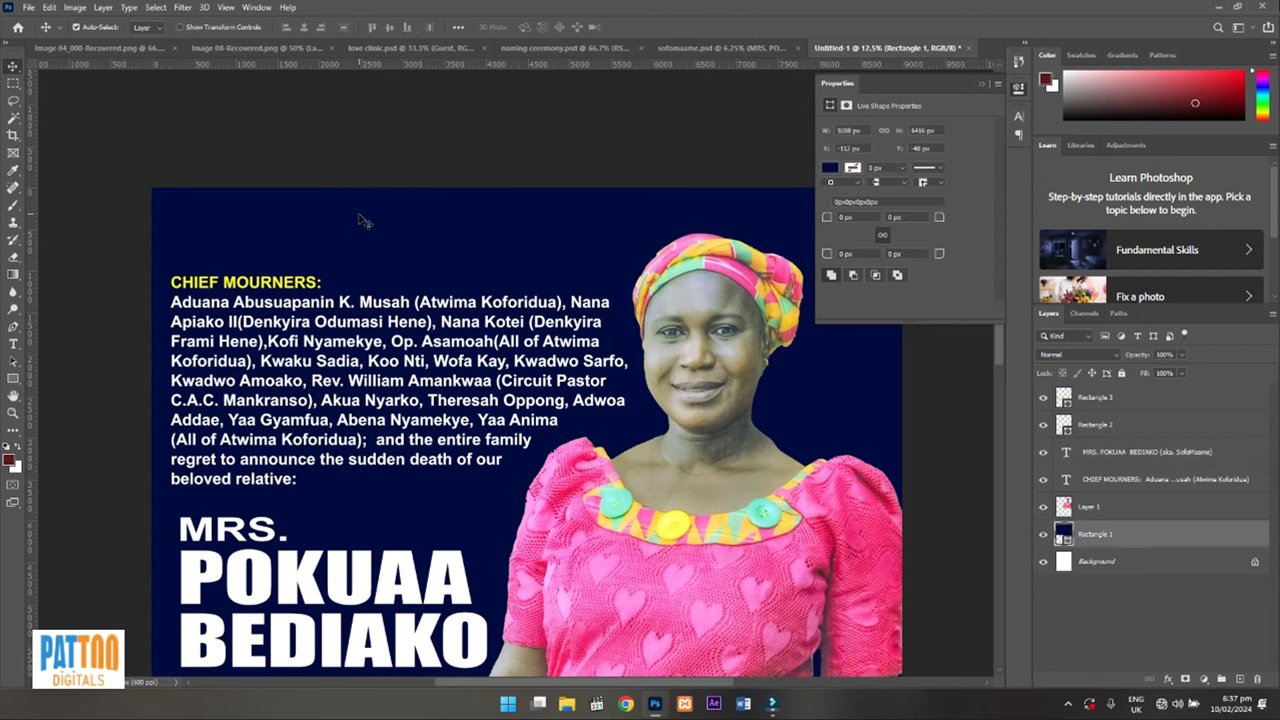
click(342, 330)
key(t)
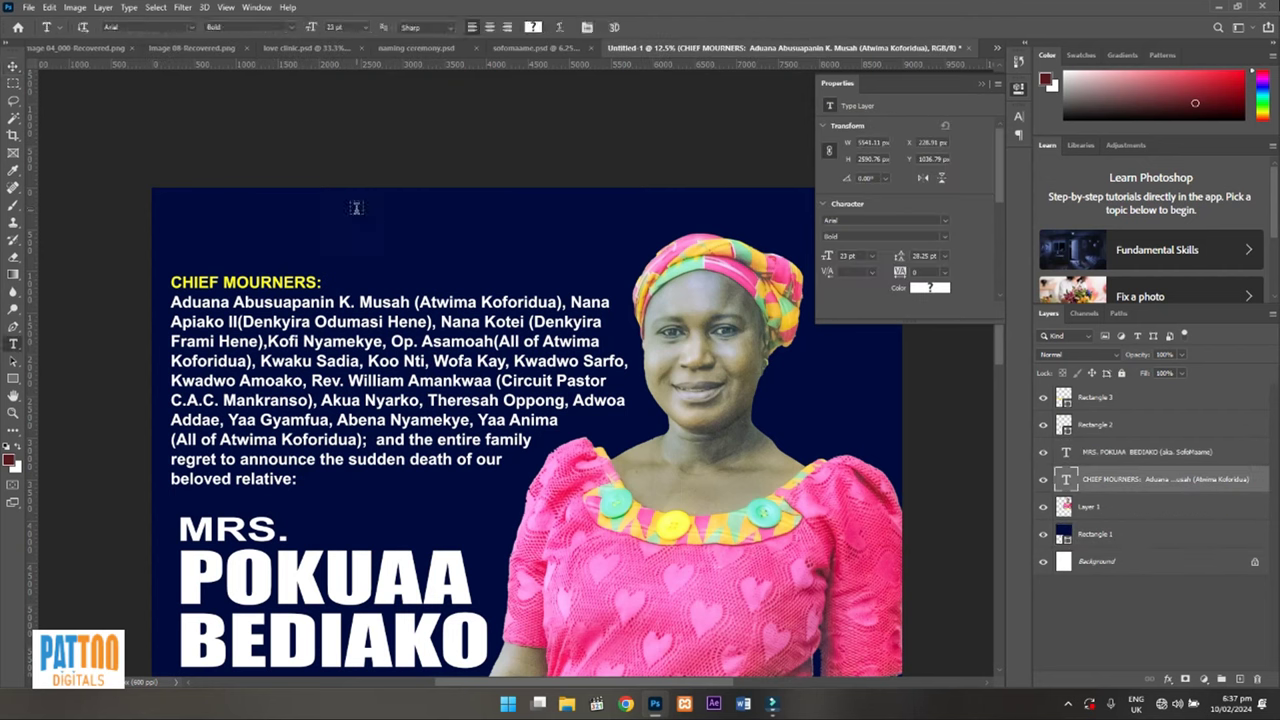
click(356, 222)
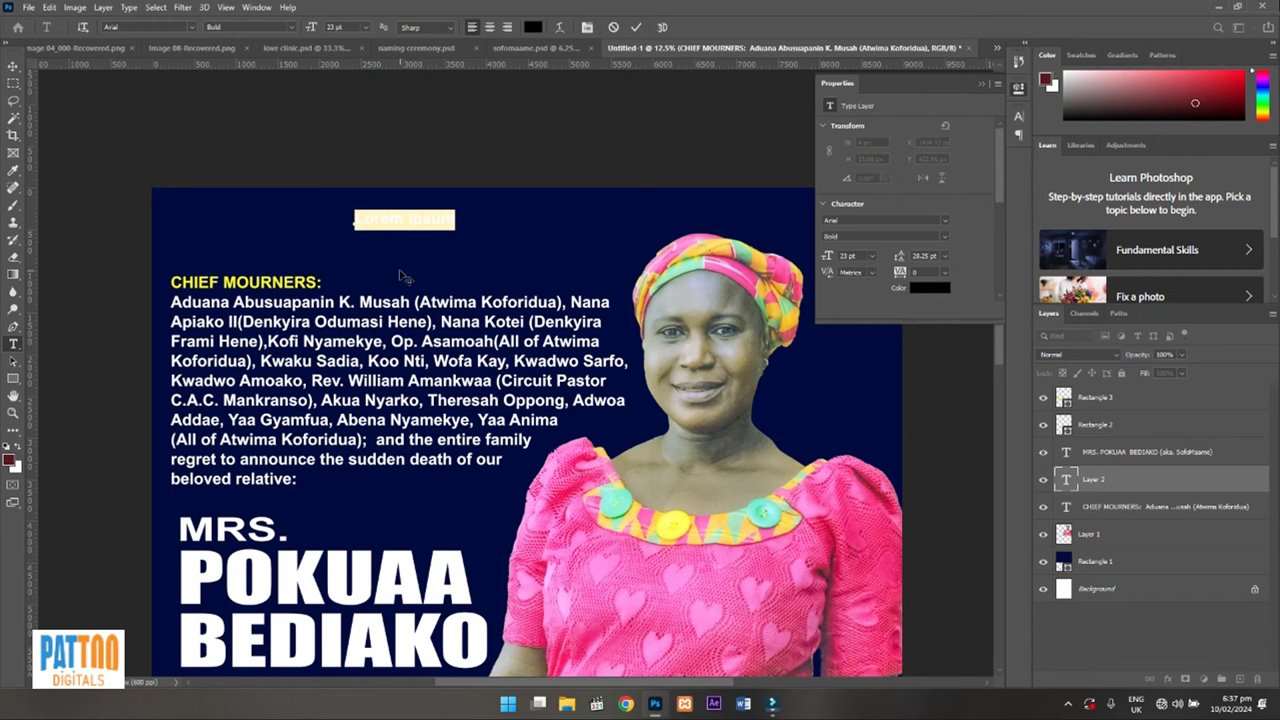
key(BackSpace)
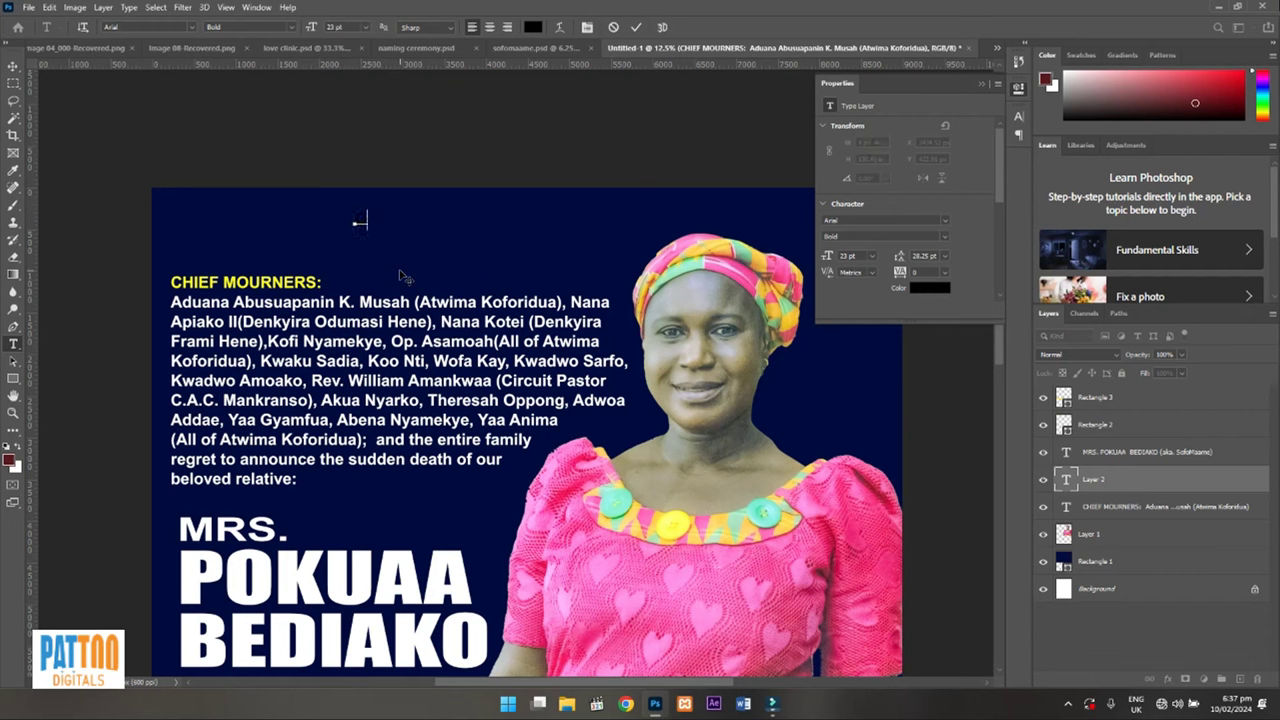
text(CALL TO G)
Set the colour of the "Obituary" heading to yellow ffd000
key(ctrl+a)
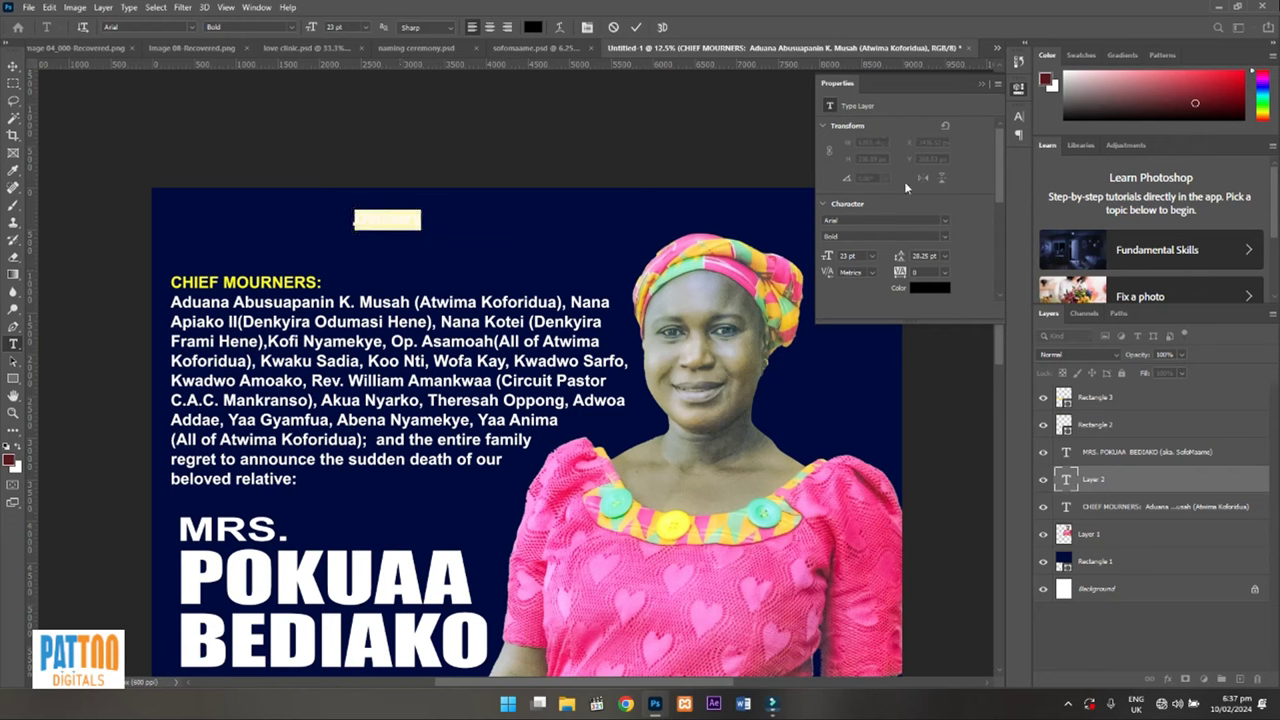
click(1019, 117)
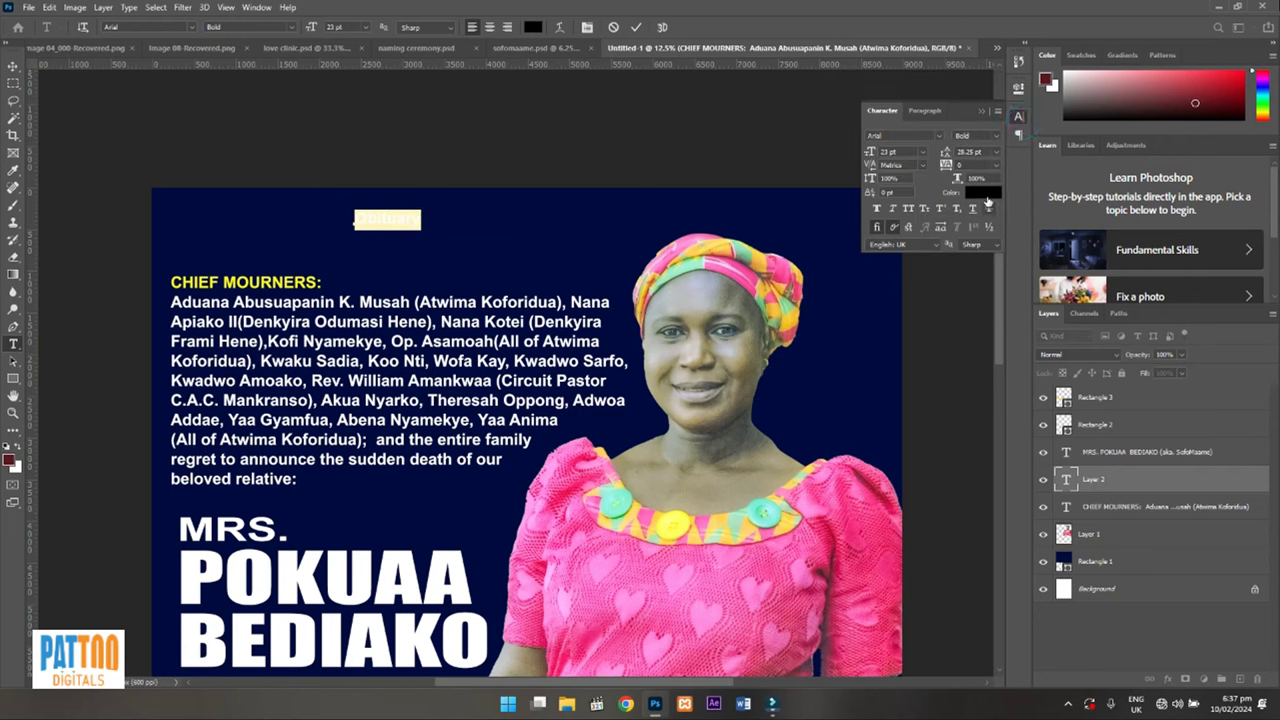
click(986, 200)
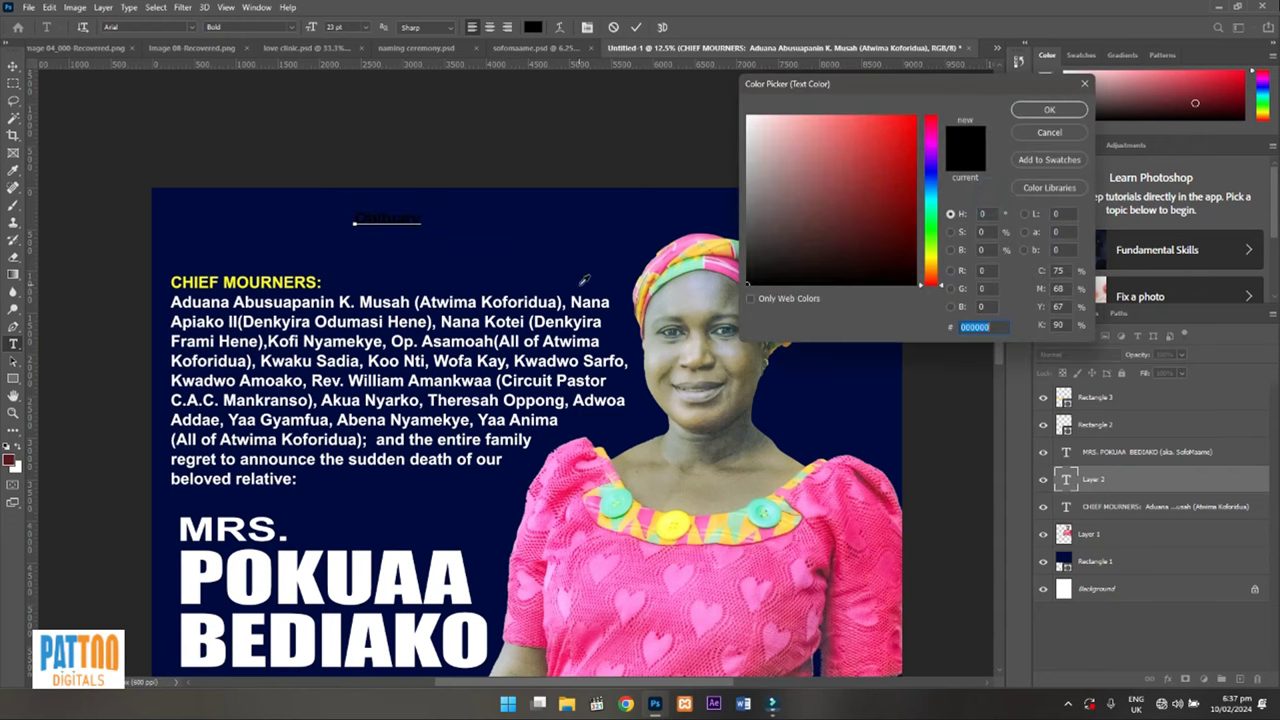
text(ffd000)
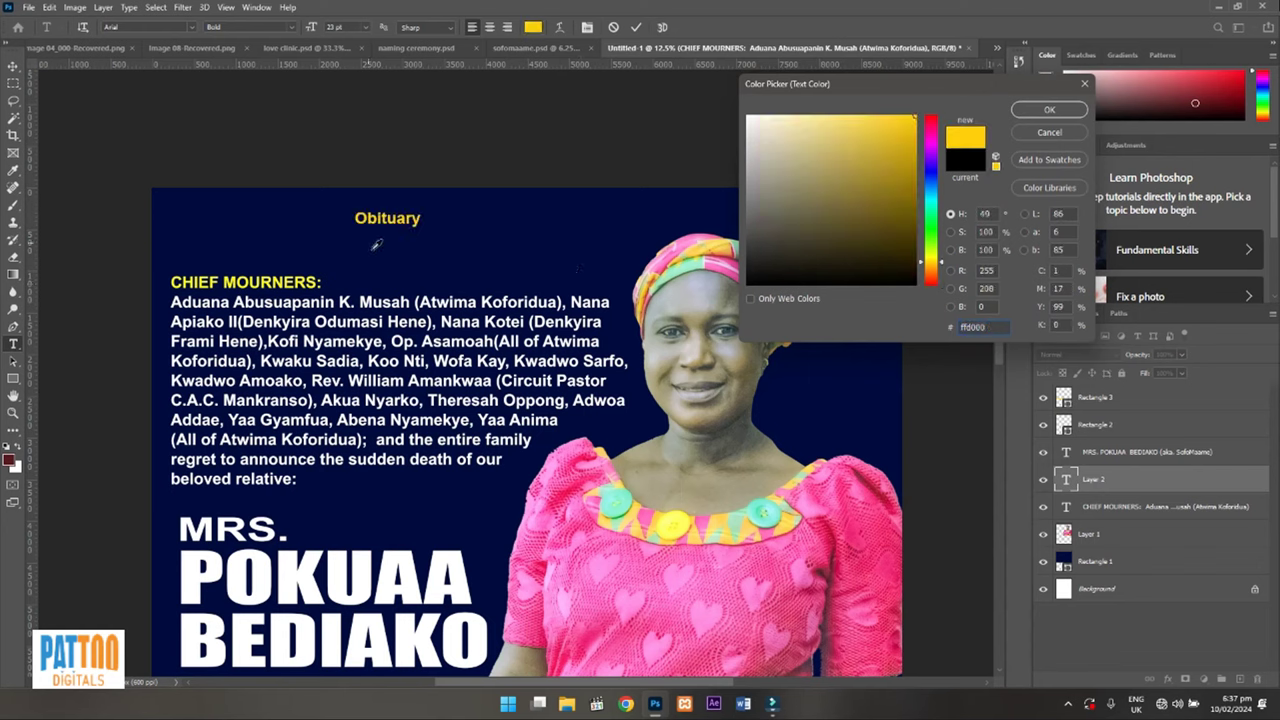
click(1066, 112)
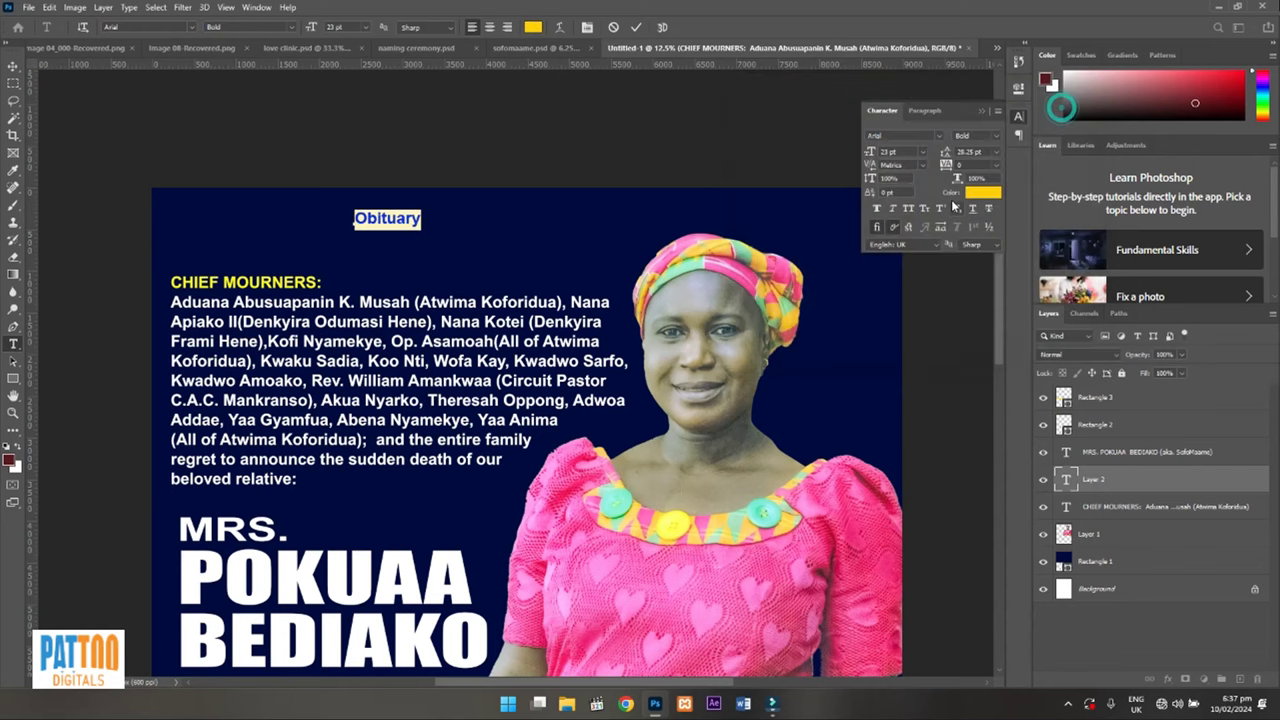
Set the "Obituary" heading's font to Edwardian Script ITC Regular
click(939, 136)
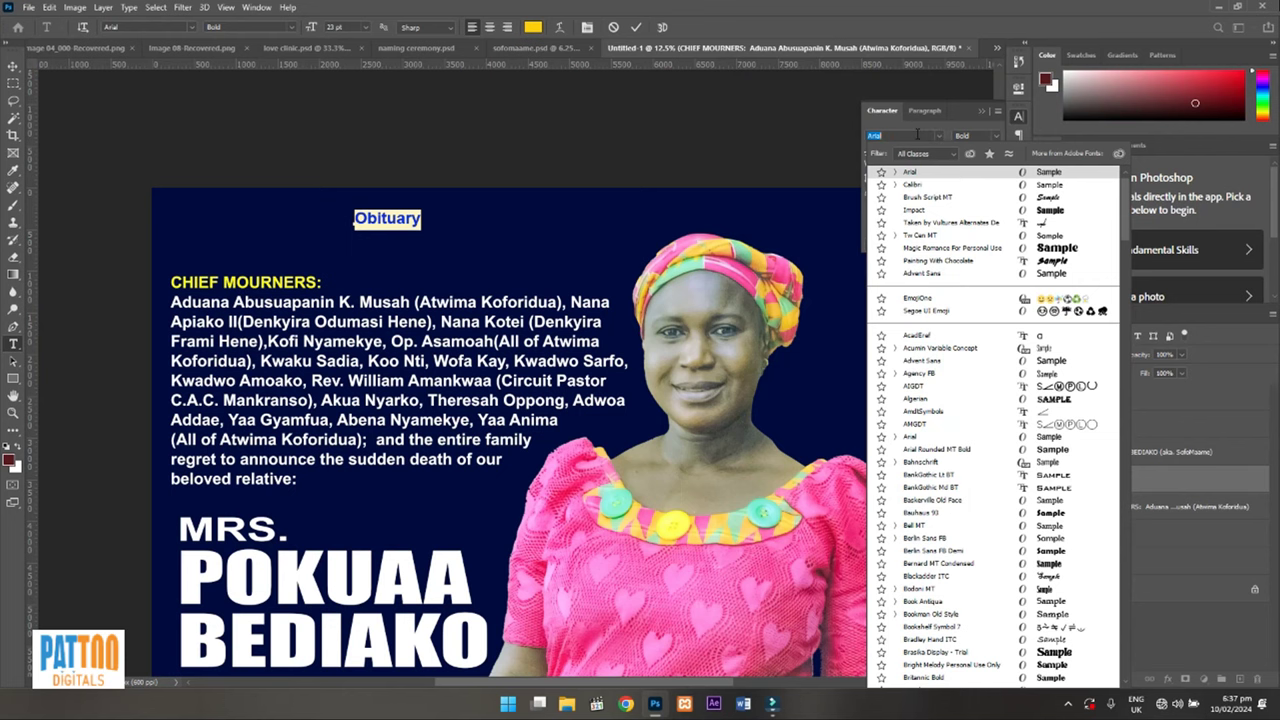
text(scr)
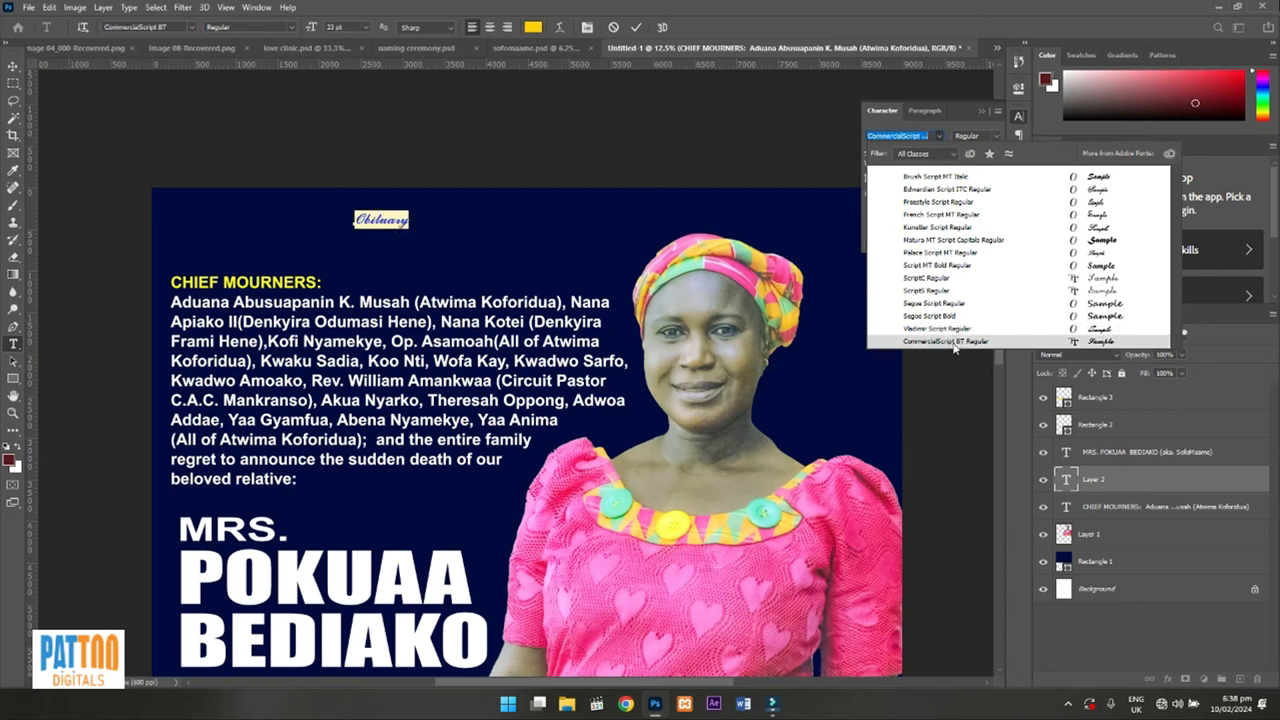
click(959, 189)
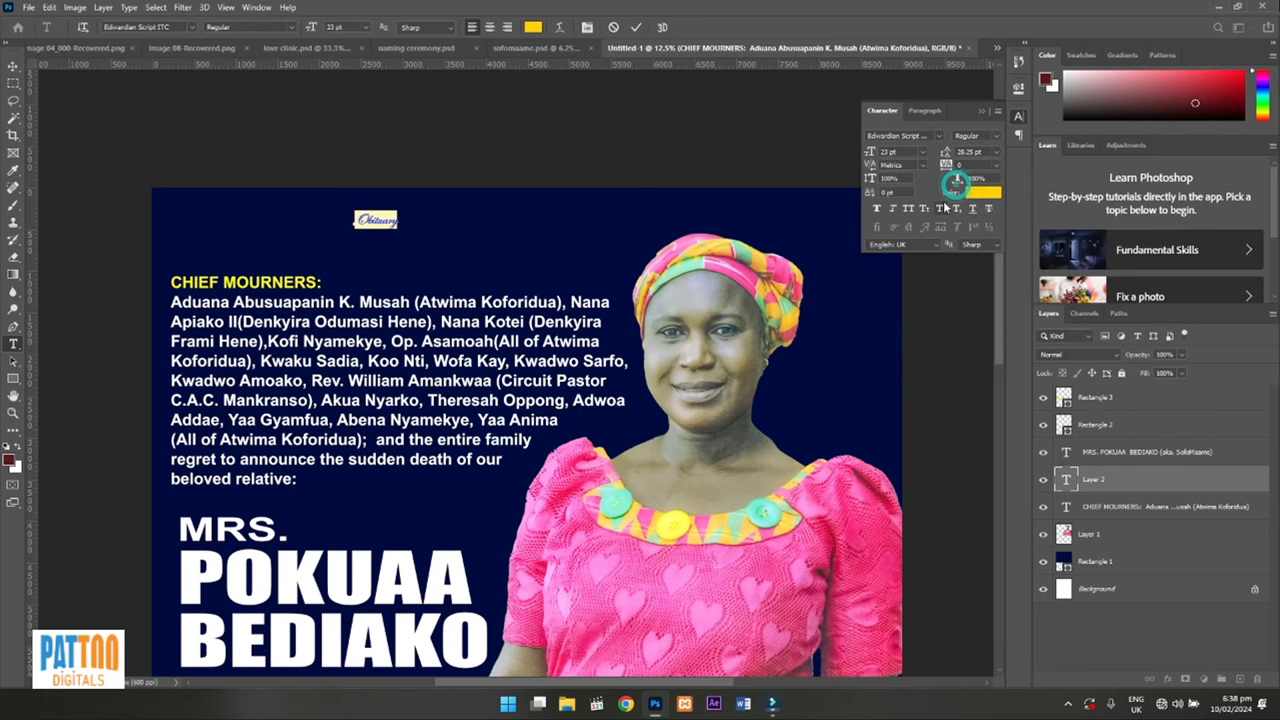
Enlarge the "Obituary" heading to 89 pt and shift it slightly down so it fits inside the blue area
click(887, 151)
key(Up)
key(Up)
key(Up)
key(Up)
key(Up)
key(Up)
key(Up)
key(Up)
key(Up)
key(Up)
key(Up)
key(Up)
key(Up)
key(Up)
key(Up)
key(Up)
key(Up)
key(Up)
key(Up)
key(Up)
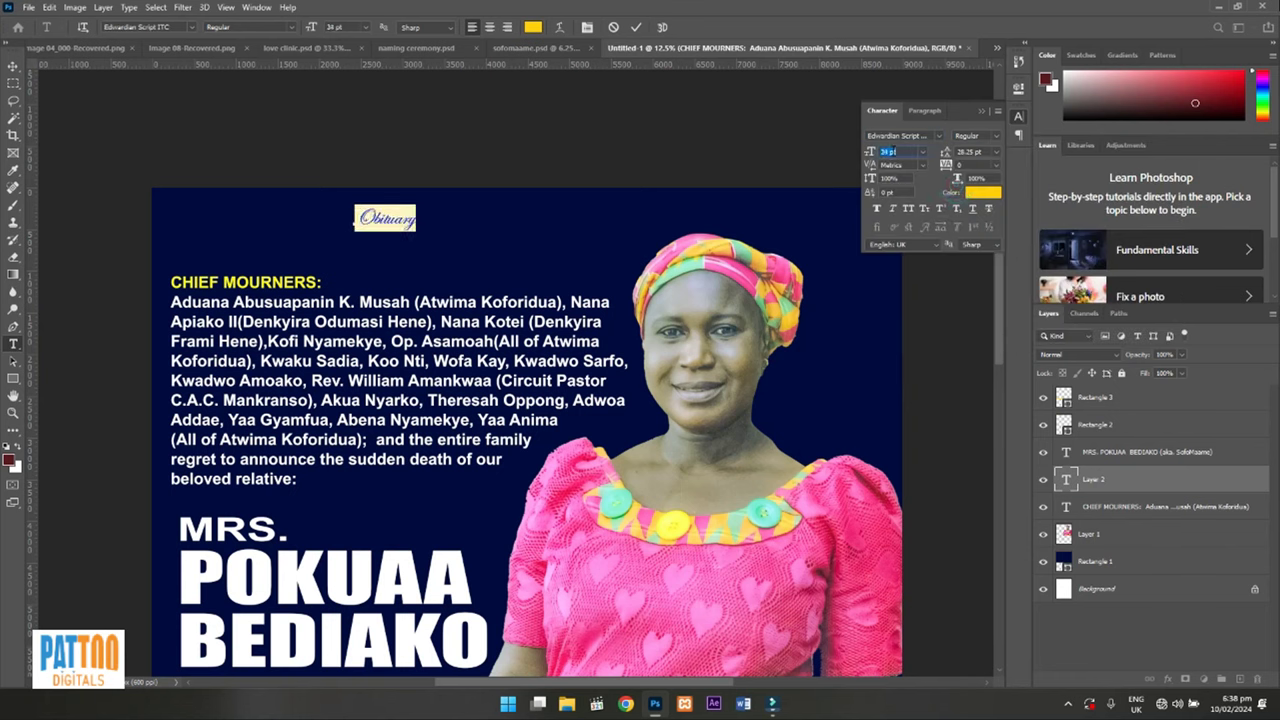
key(Up)
key(Up)
key(Up)
key(Up)
key(Up)
key(Up)
key(Up)
key(Up)
key(Up)
key(Up)
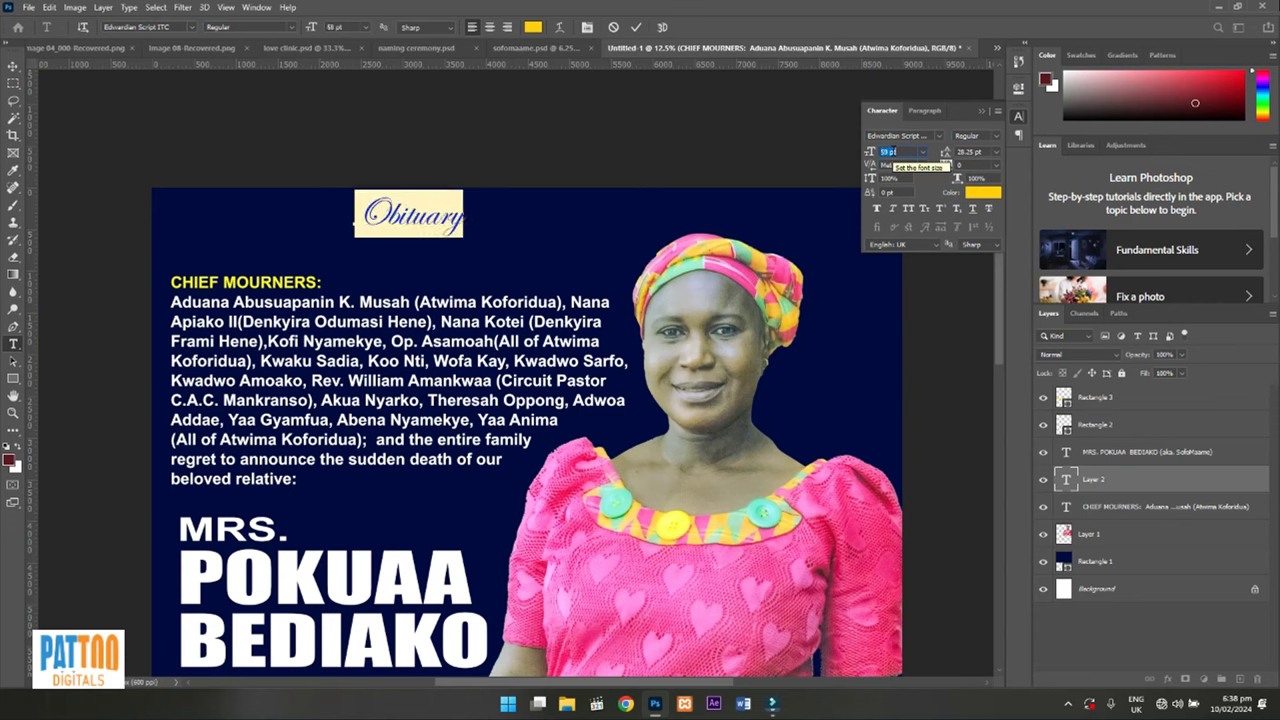
key(Up)
key(Up)
key(Up)
key(Up)
key(Up)
key(Up)
key(Up)
key(Up)
key(Up)
key(Up)
key(Up)
key(Up)
key(Up)
key(Up)
key(Up)
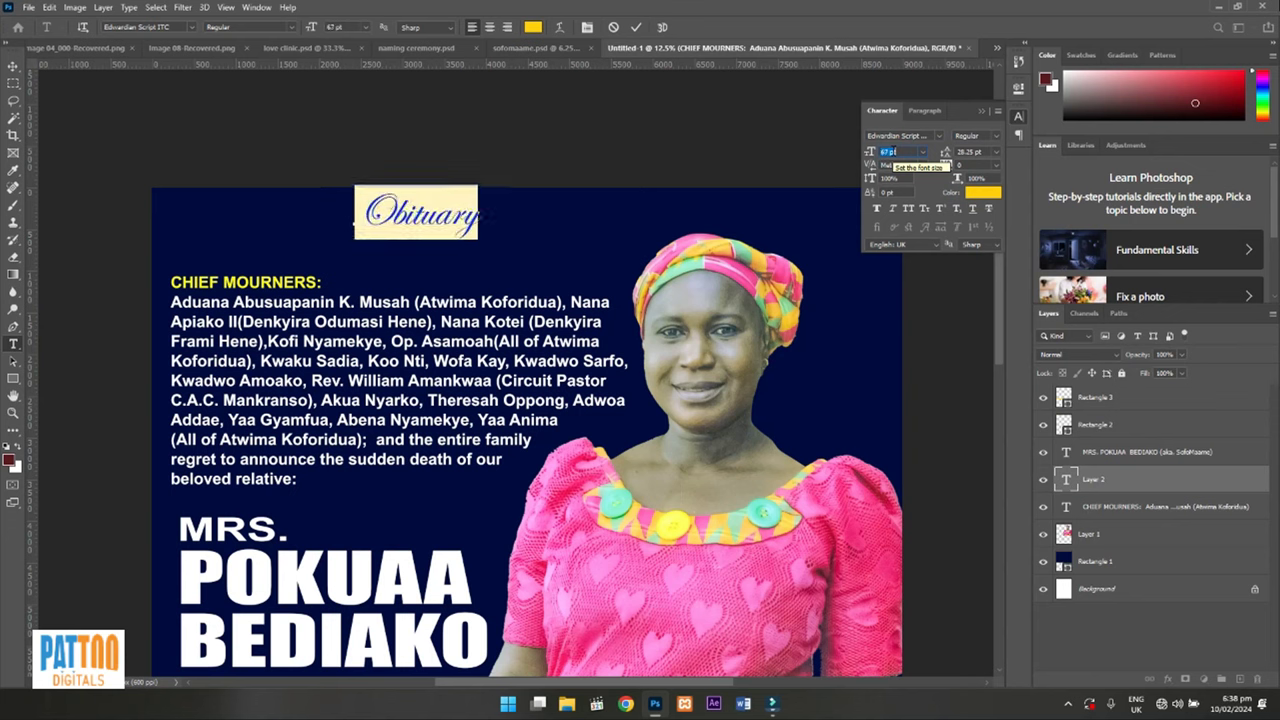
key(Up)
key(Up)
key(Up)
key(Up)
key(Up)
key(Up)
key(Up)
key(Up)
key(Up)
key(Up)
key(Up)
key(Up)
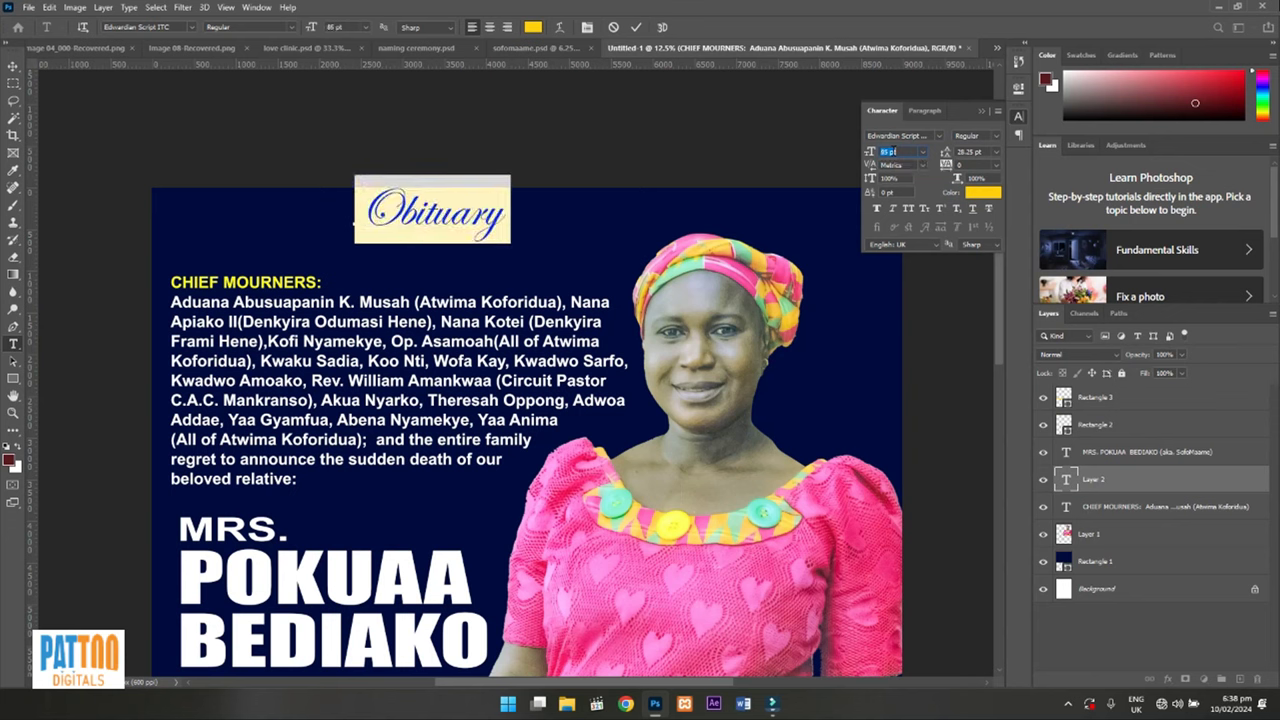
drag(550, 270, 542, 285)
click(638, 28)
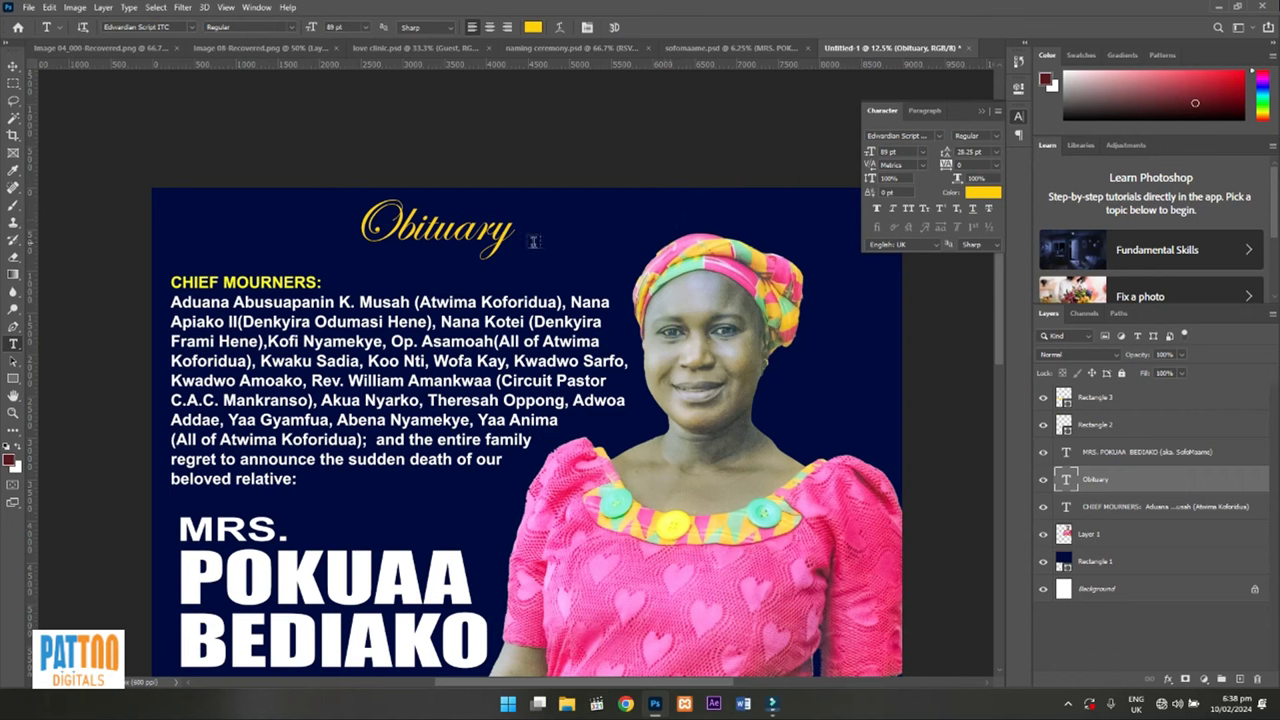
Change the "Obituary" heading's font to CommercialScript BT Regular
click(451, 240)
key(ctrl+a)
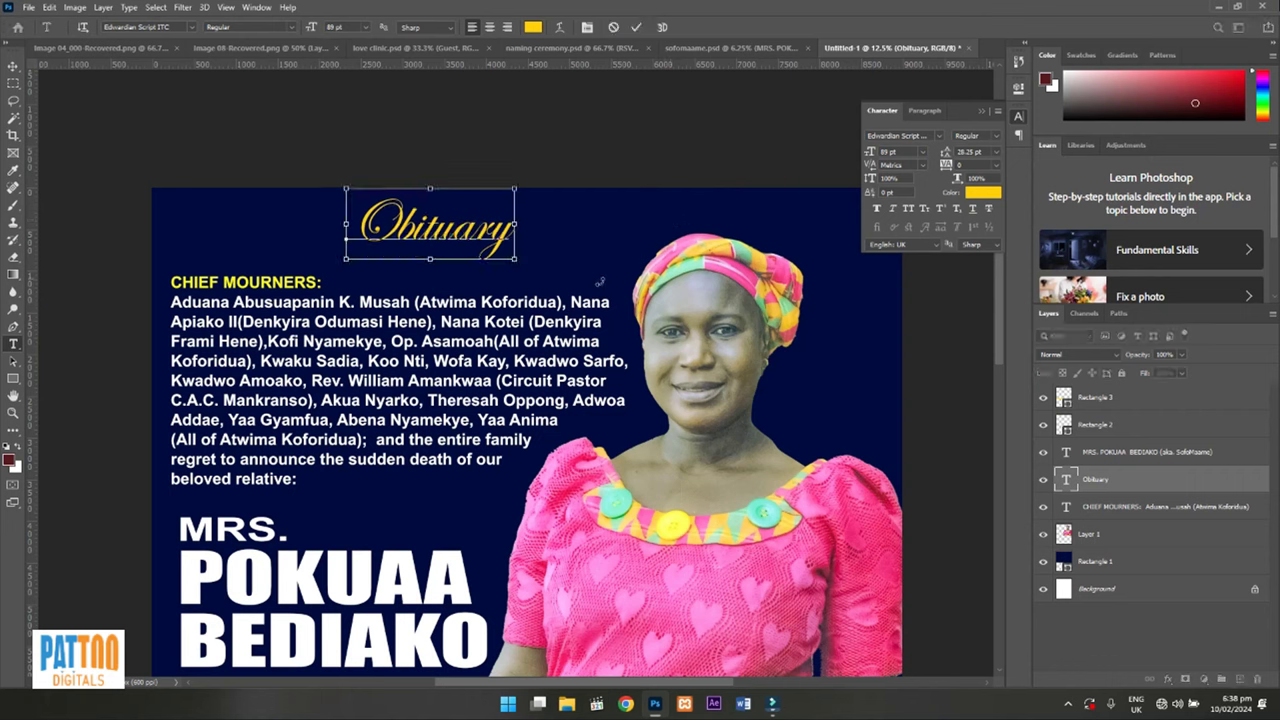
click(939, 137)
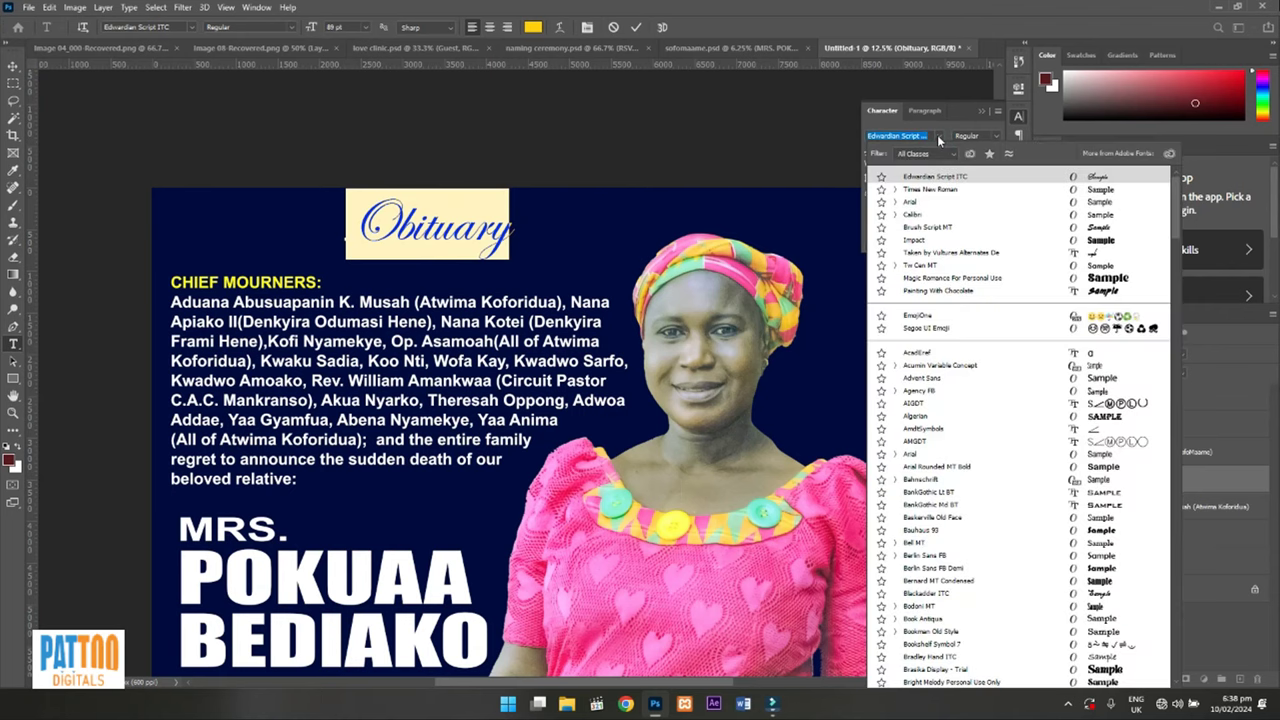
text(sc)
text(rcial)
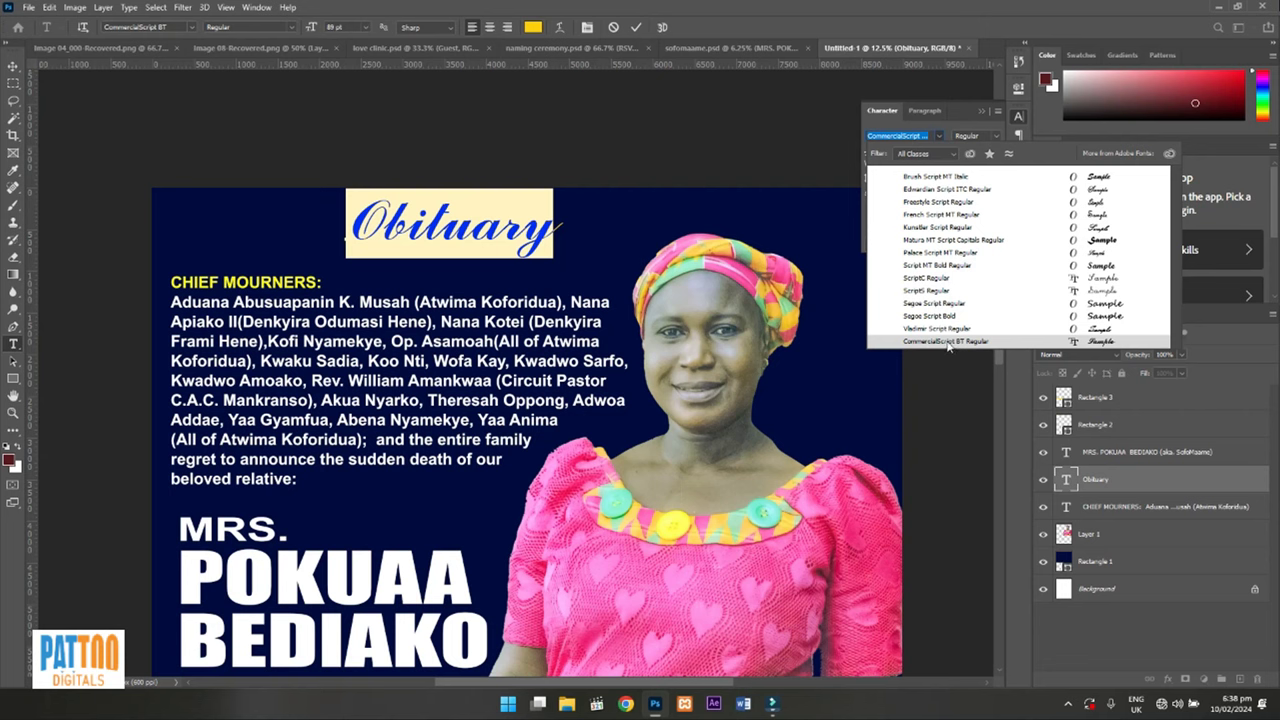
click(946, 341)
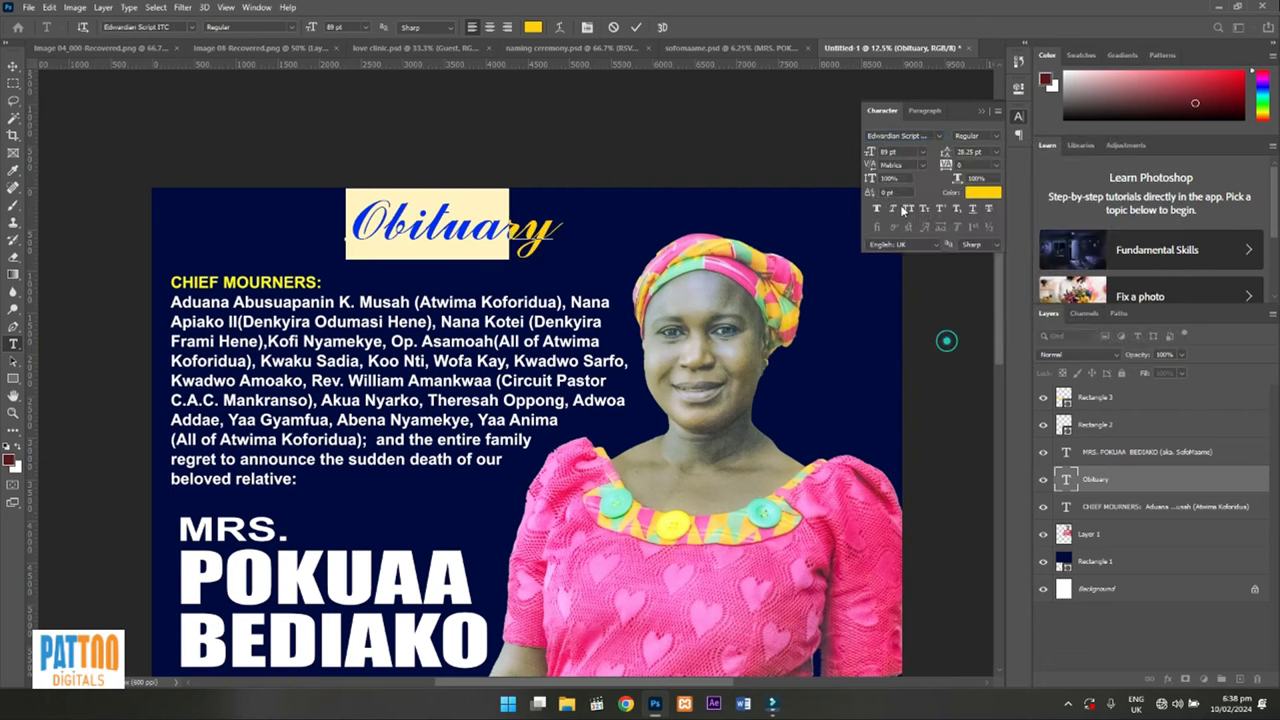
click(637, 27)
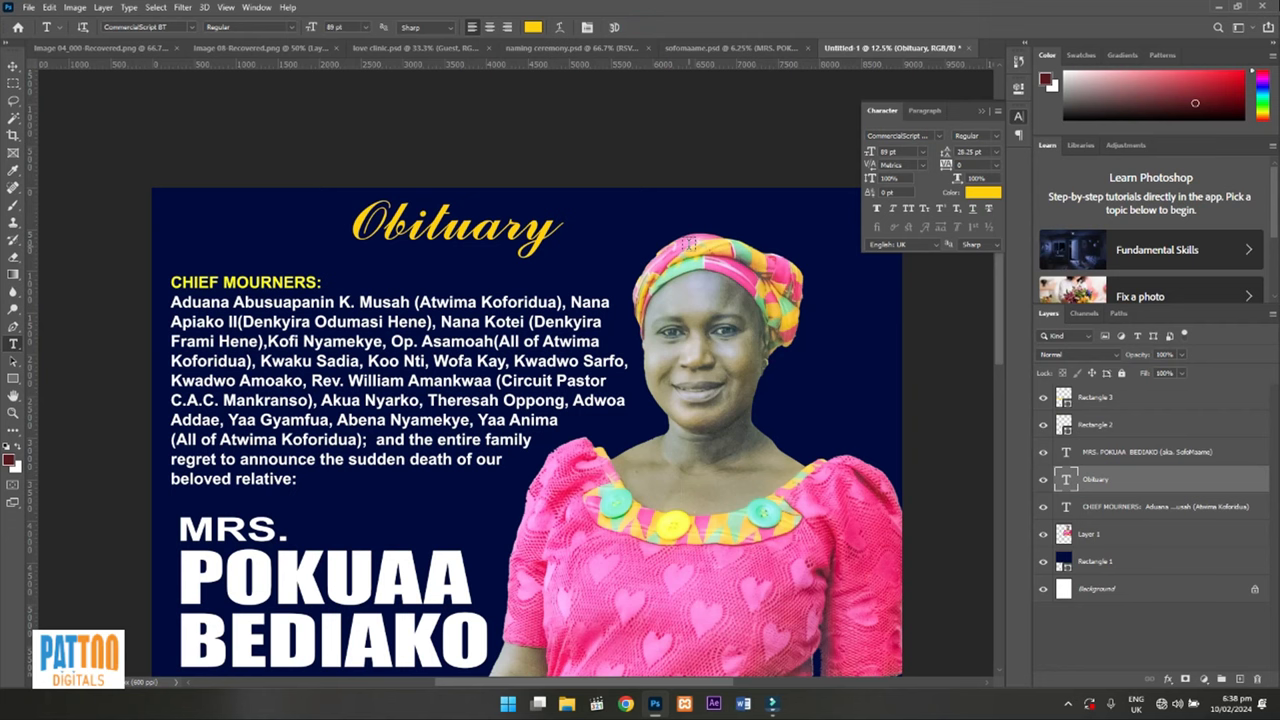
Review the whole poster layout and the "Obituary" heading in its script font
key(ctrl+minus)
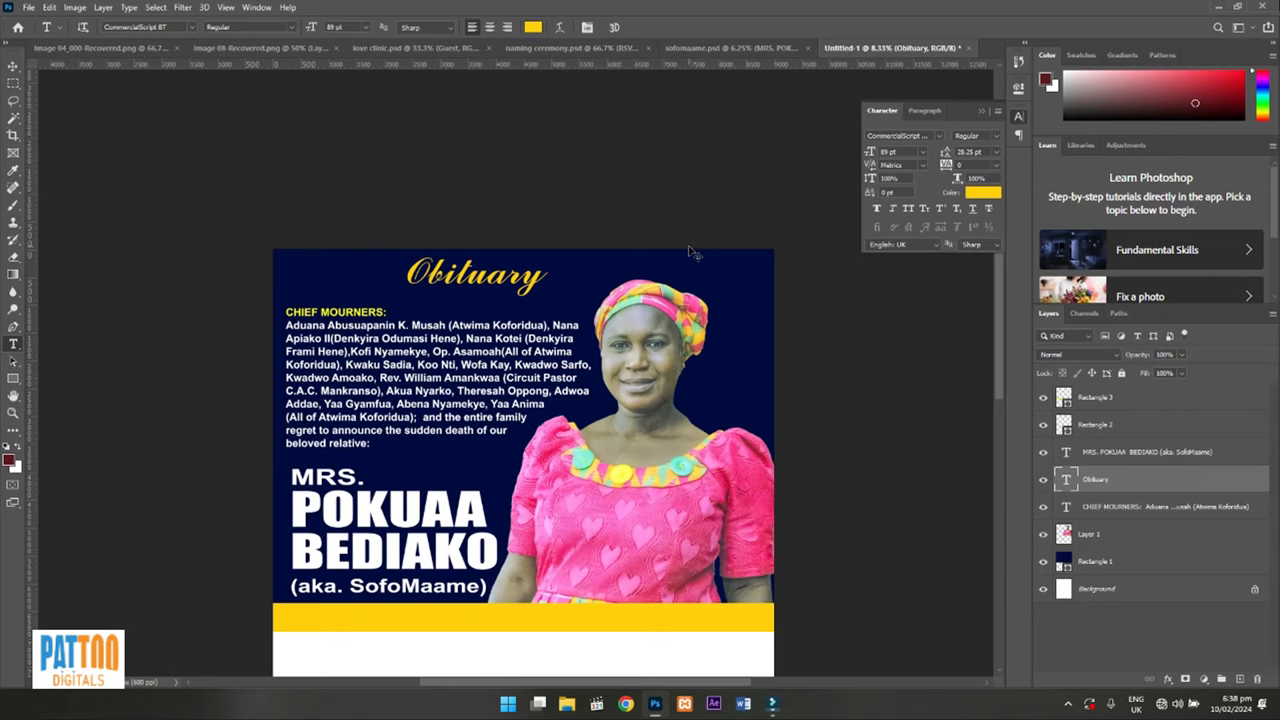
key(ctrl+minus)
key(ctrl+minus)
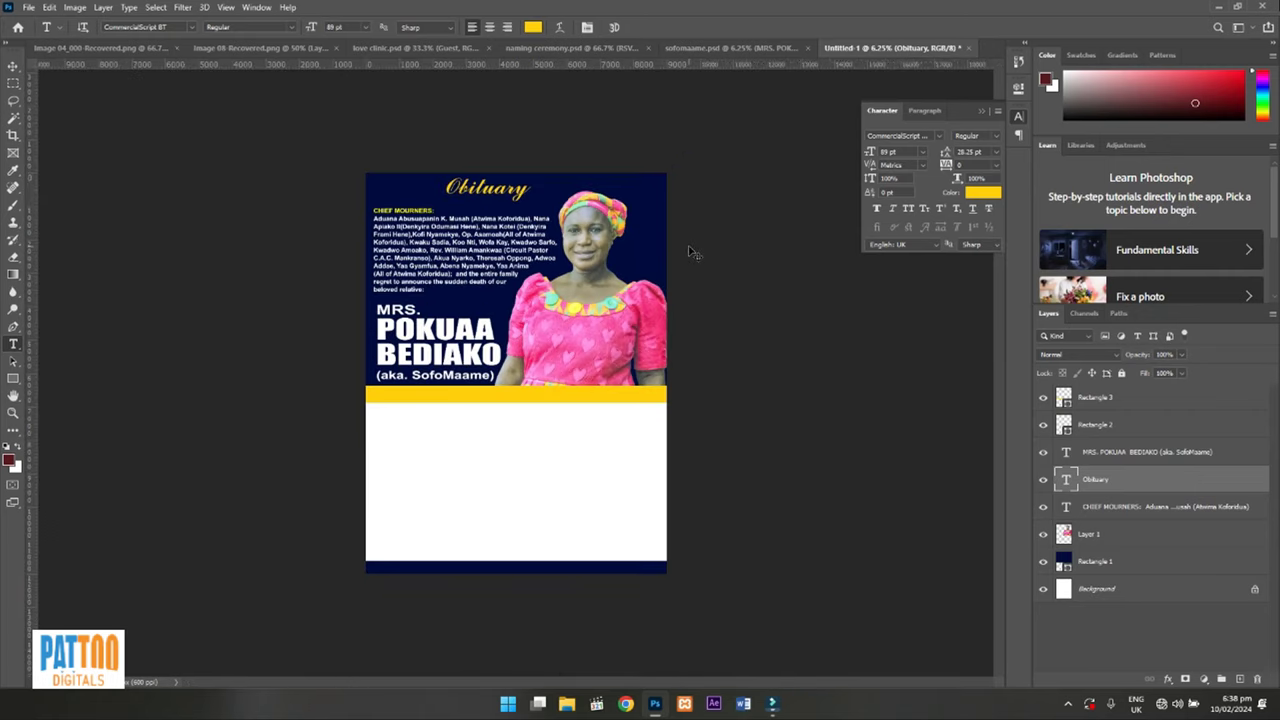
key(ctrl+plus)
key(ctrl+plus)
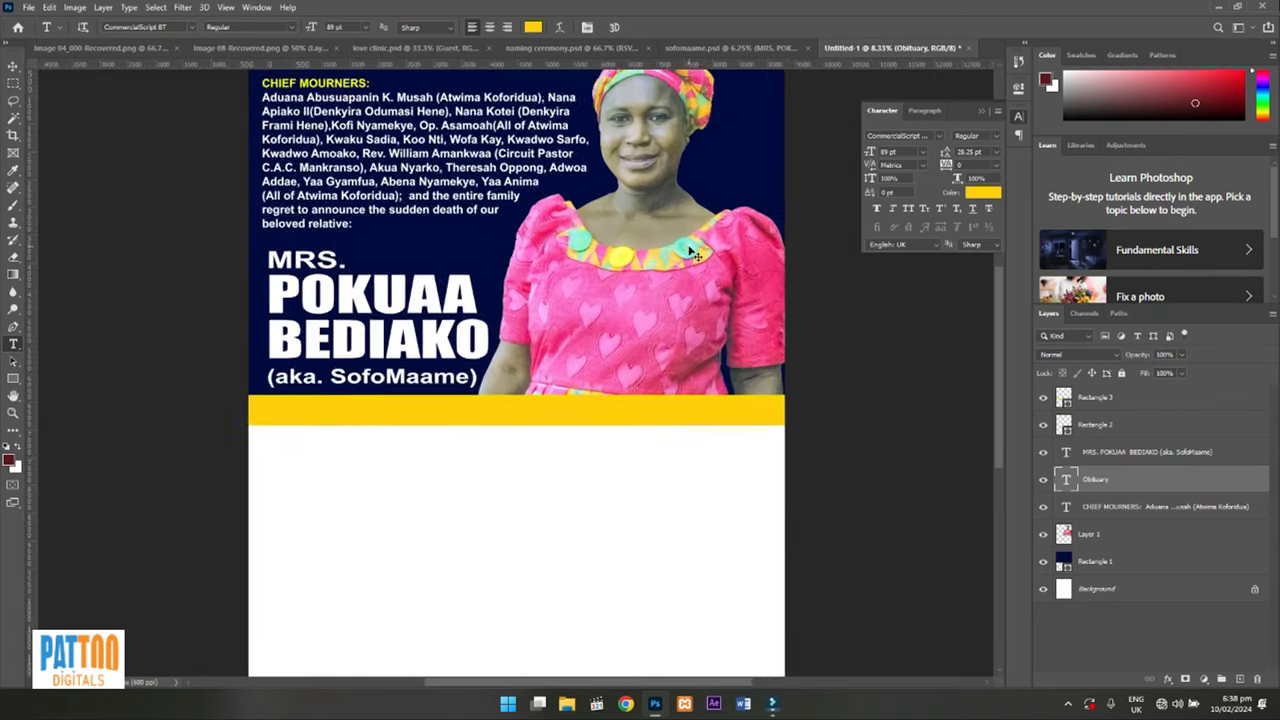
key(ctrl+plus)
scroll(690, 245, up, 2)
scroll(690, 245, up, 3)
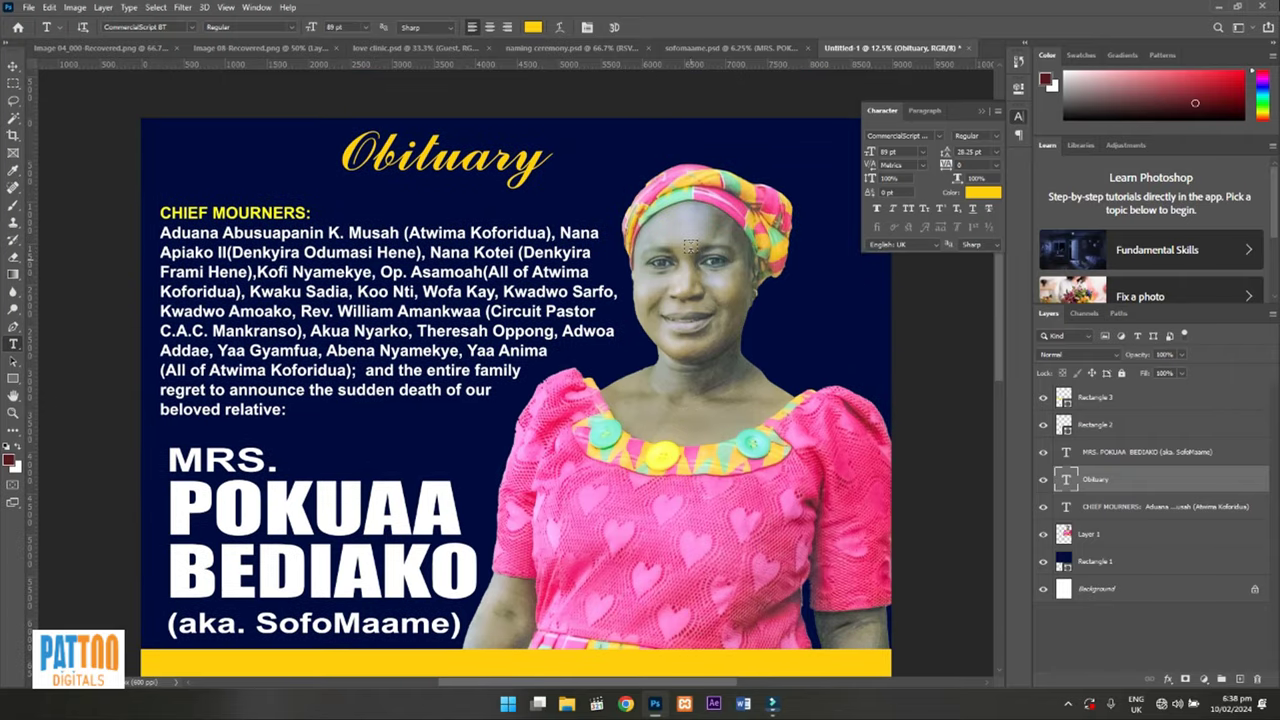
Recolour the "Obituary" heading to yellow fffc00, sampled from the "CHIEF MOURNERS:" text
click(478, 235)
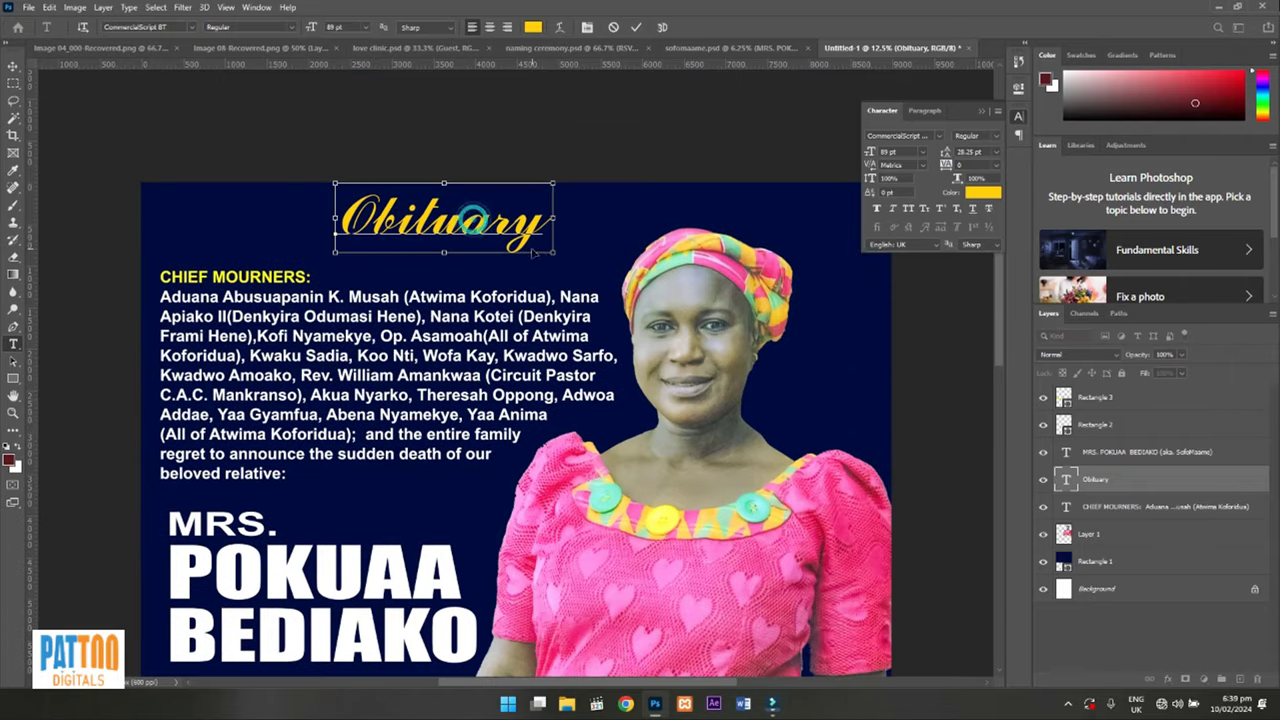
double_click(478, 235)
click(982, 192)
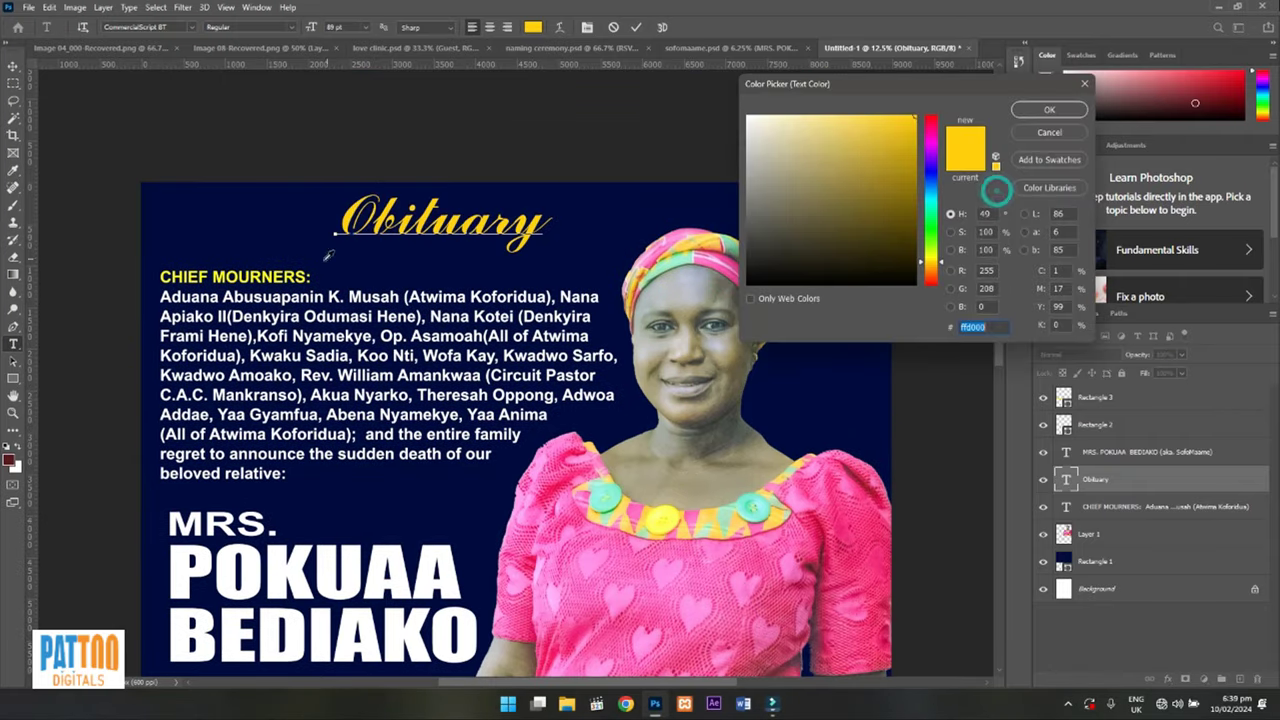
click(272, 270)
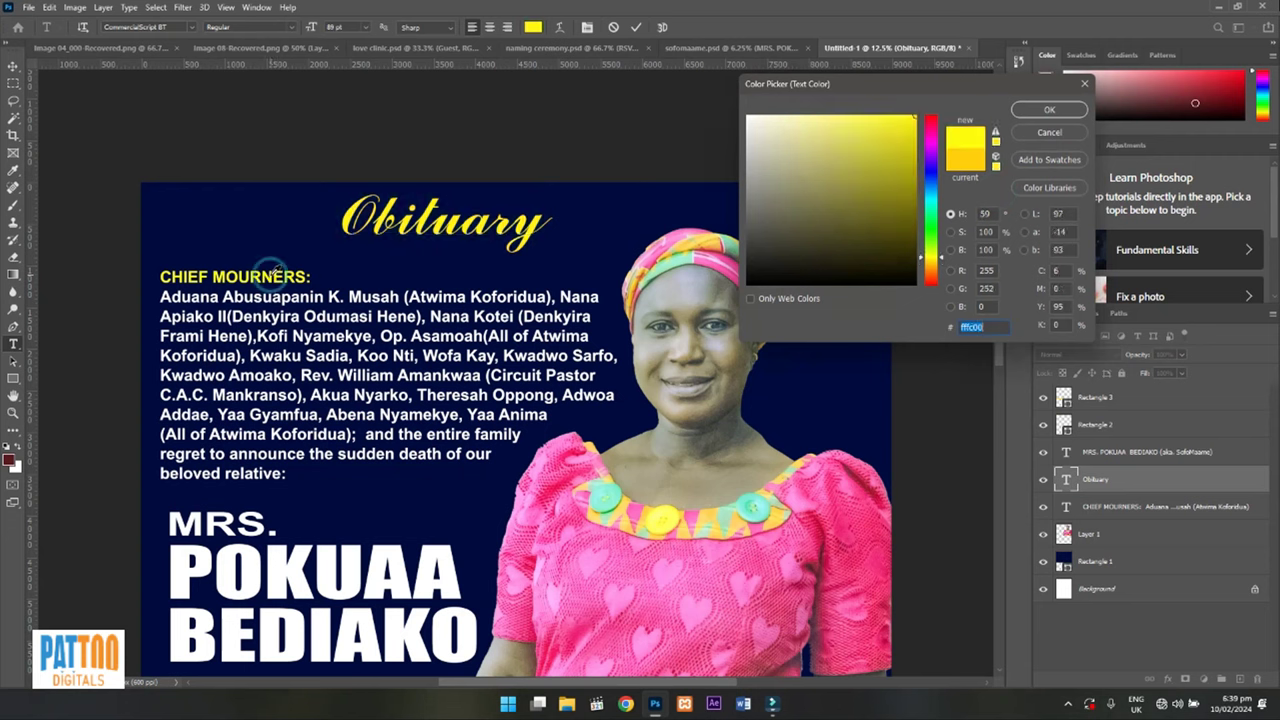
click(1049, 109)
click(636, 27)
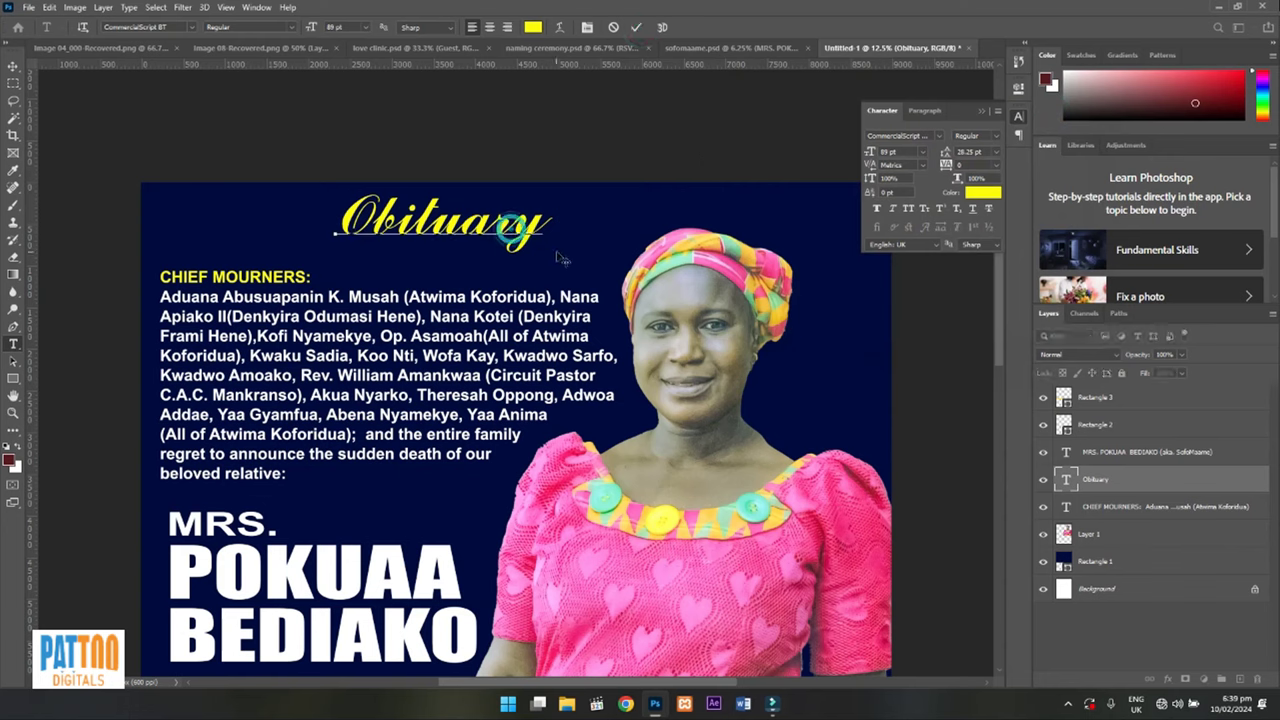
Set the "Obituary" heading's font back to Edwardian Script ITC and commit the text
click(511, 218)
key(ctrl+a)
click(947, 139)
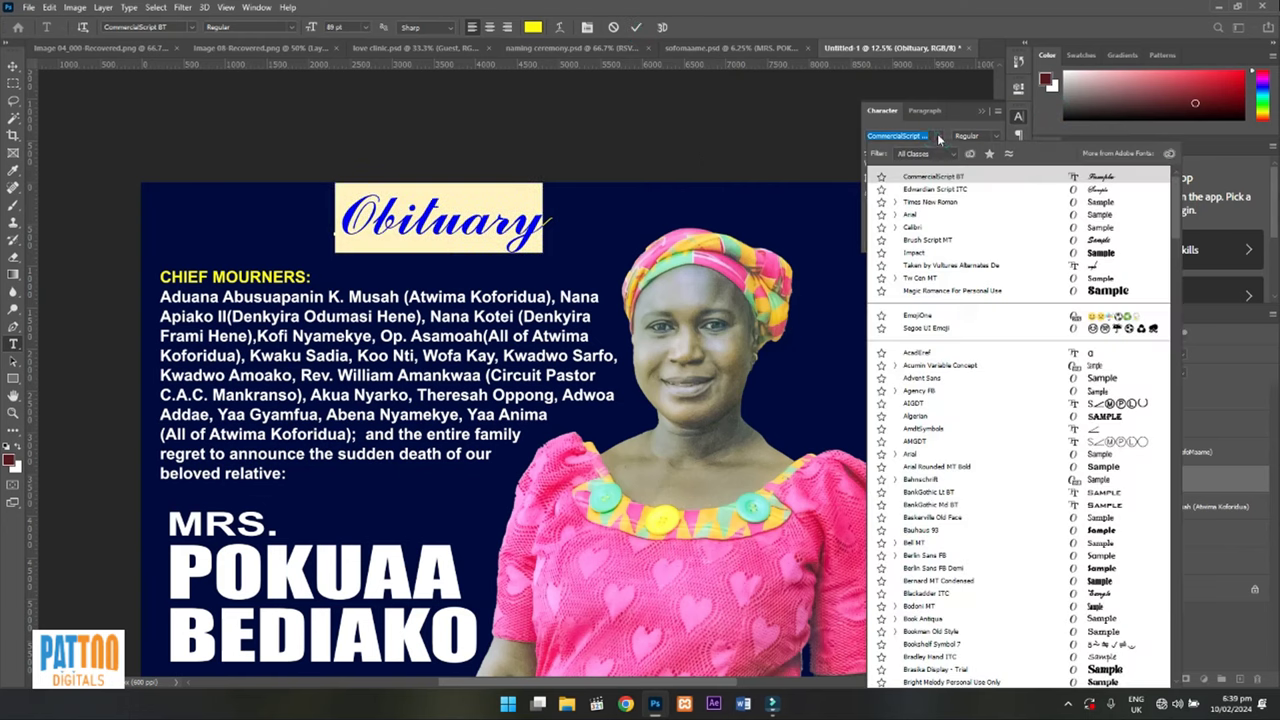
click(945, 190)
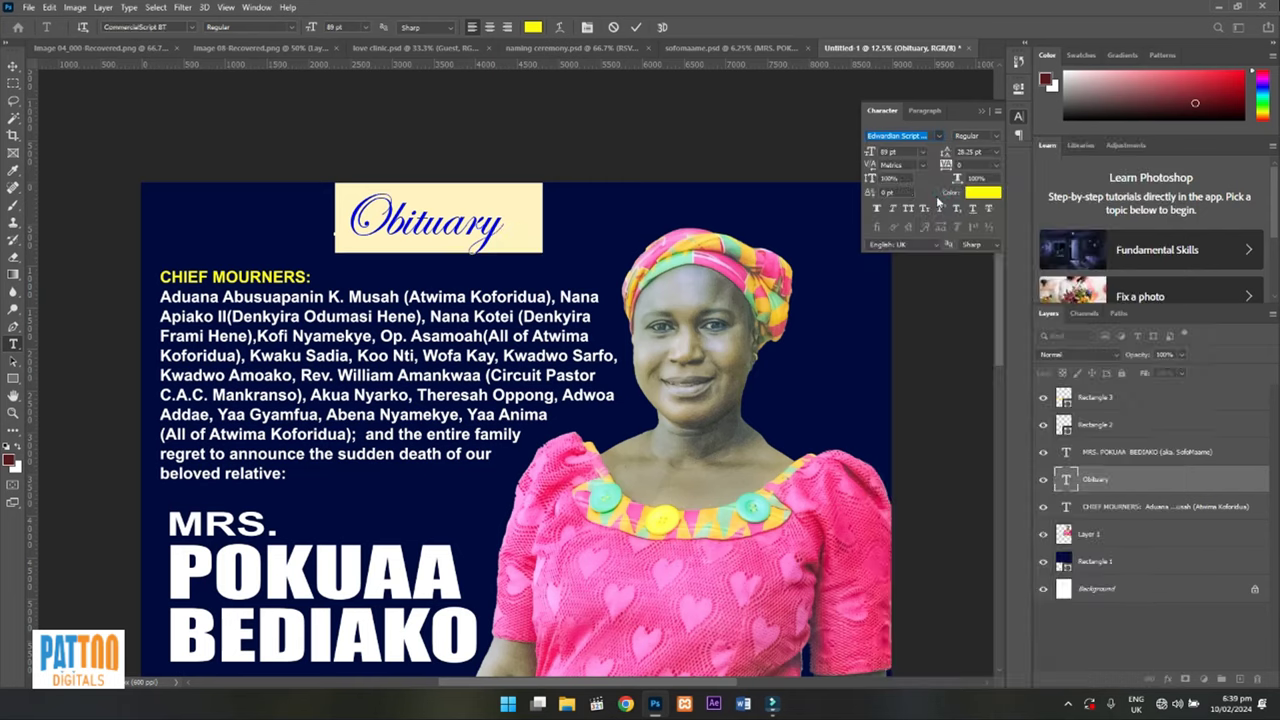
click(636, 27)
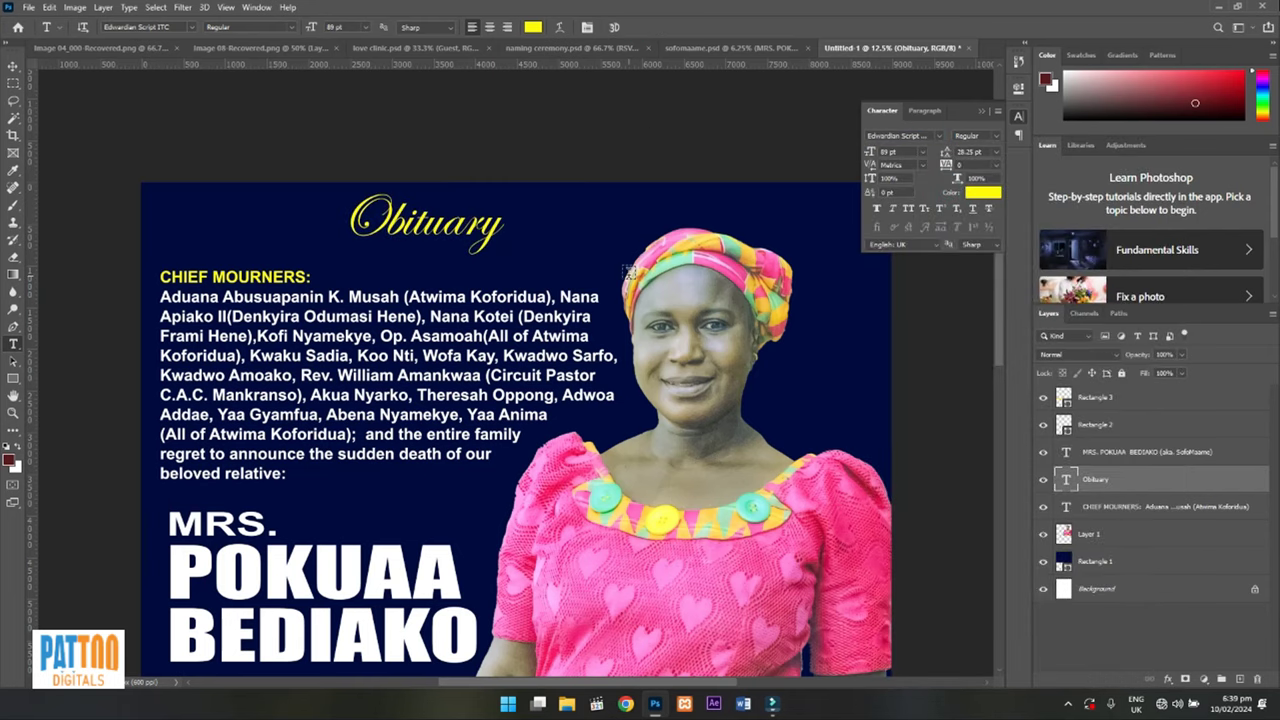
click(12, 66)
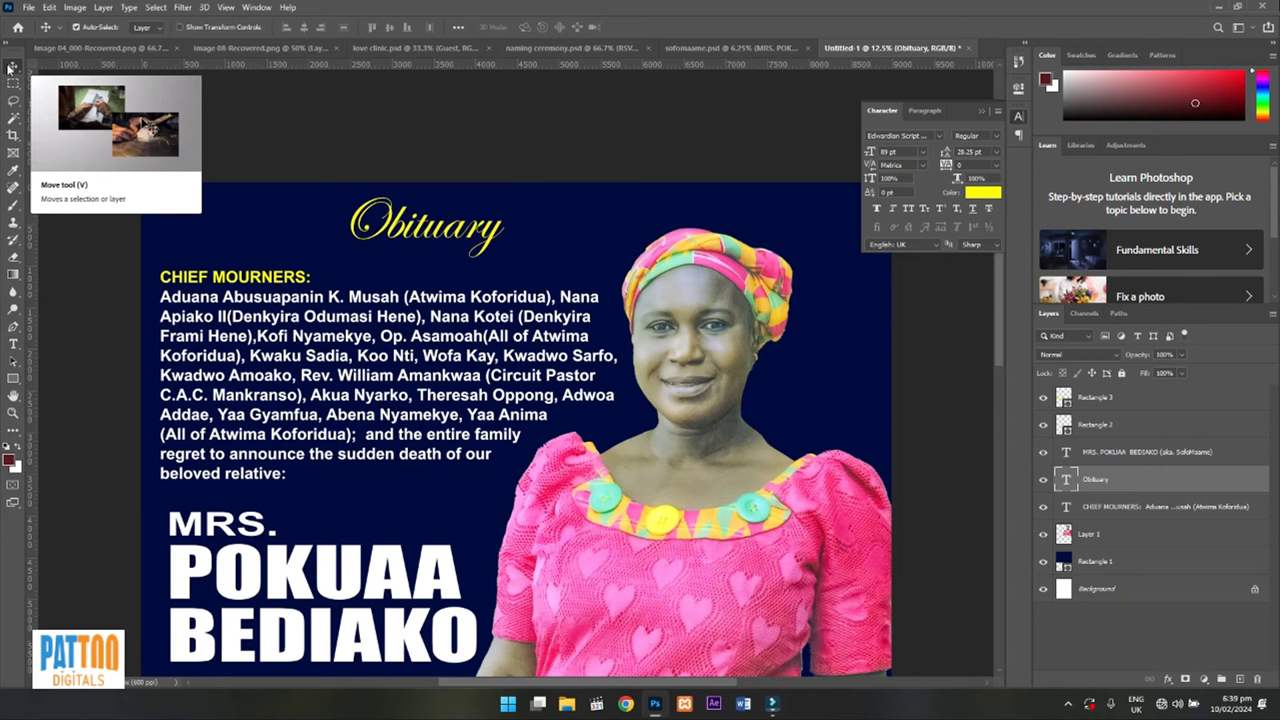
key(ctrl+minus)
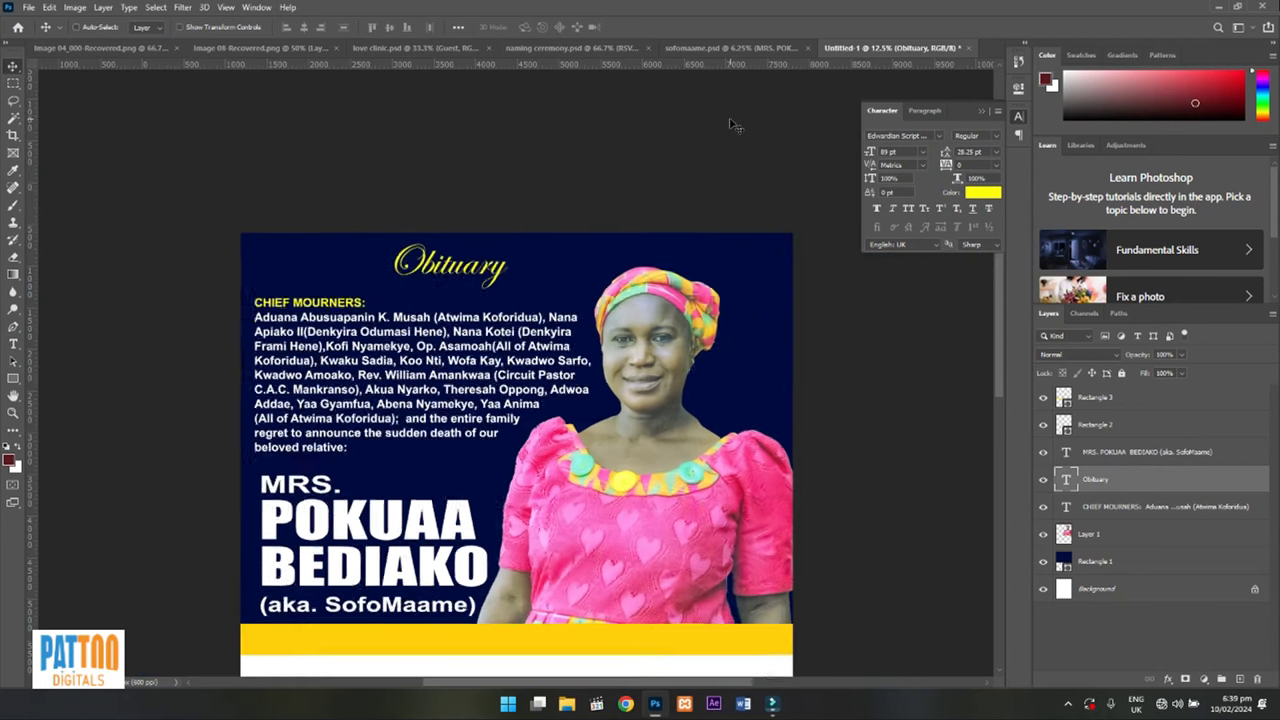
scroll(646, 252, down, 5)
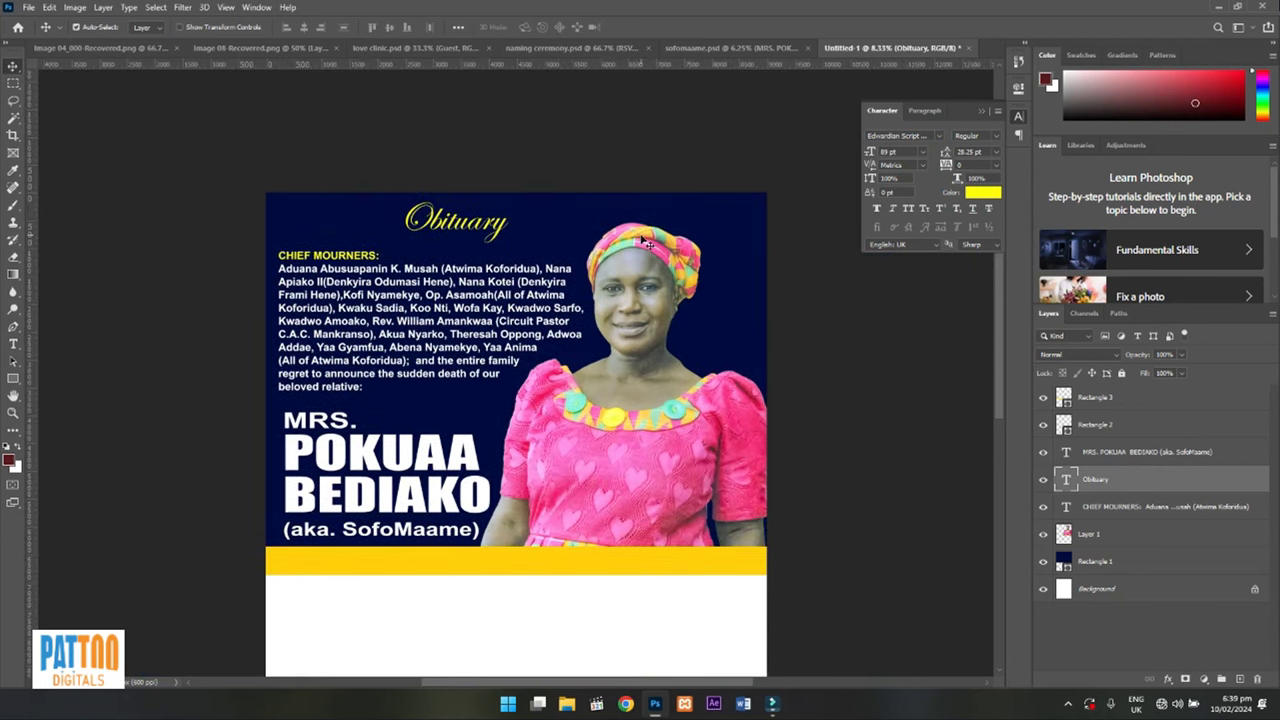
scroll(636, 222, down, 1)
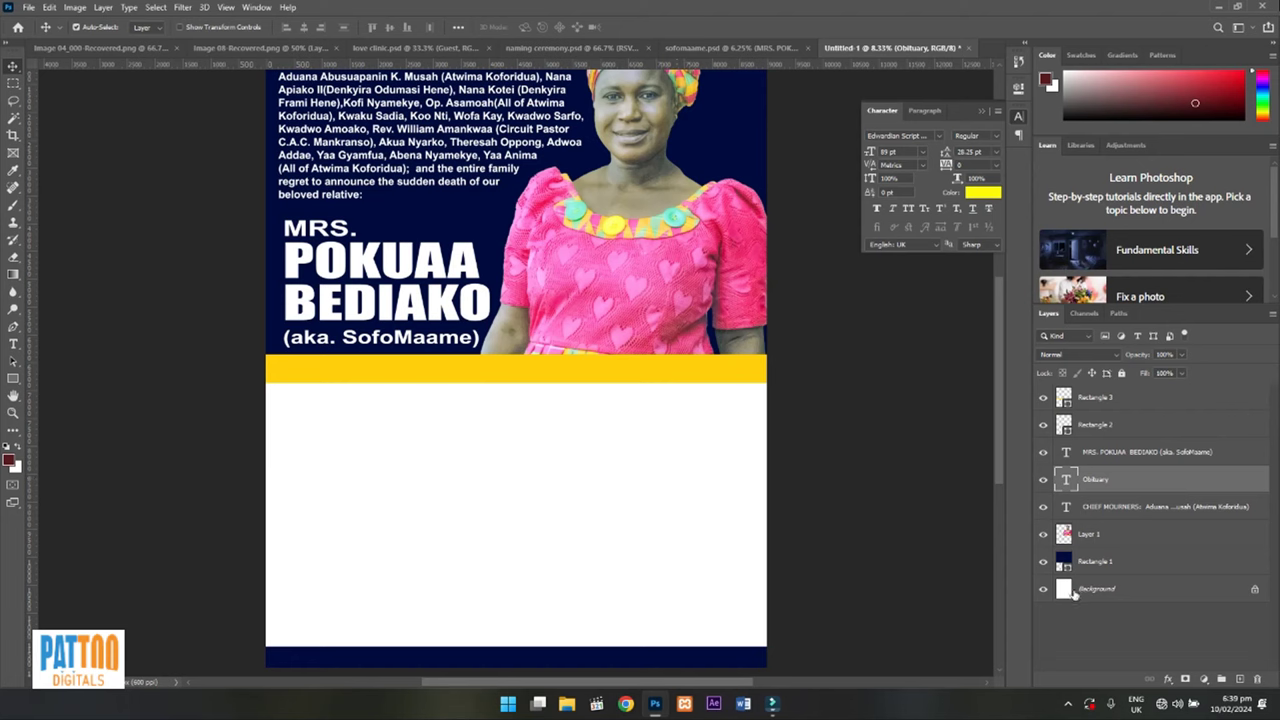
click(1066, 705)
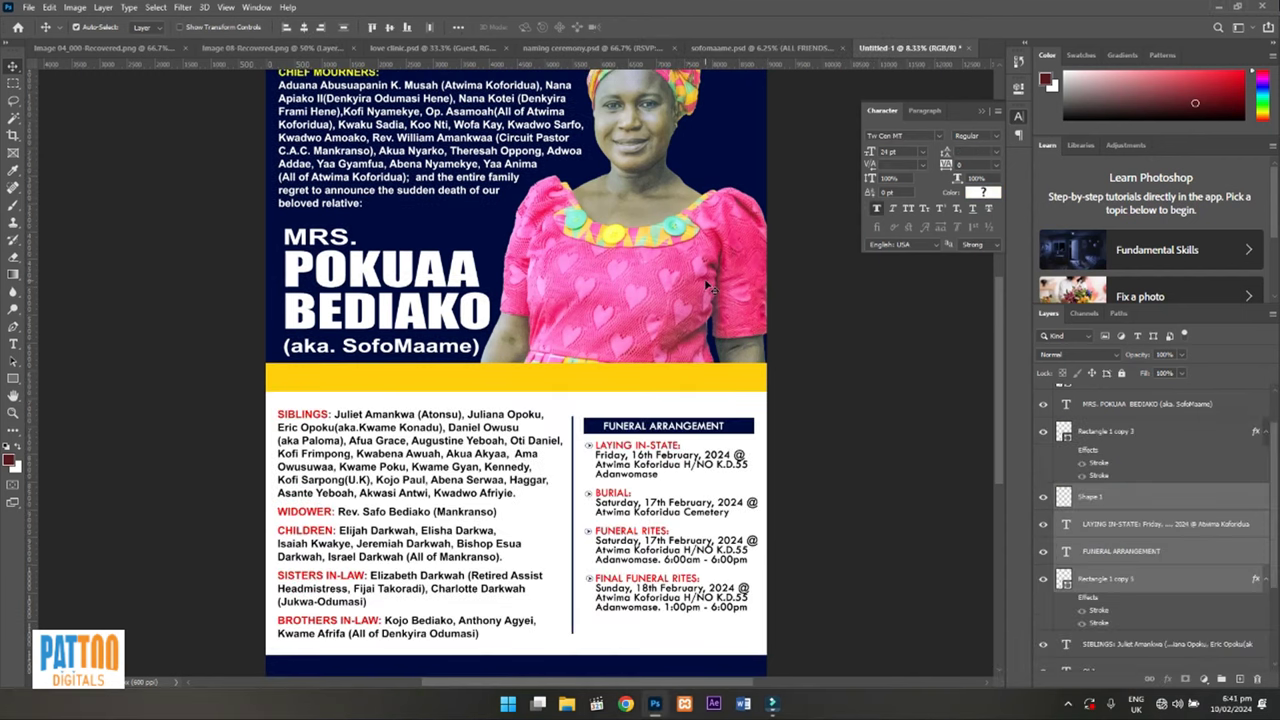
Examine the poster from the heading and portrait down to the family lists, the funeral arrangement column and the footer bar
key(ctrl+minus)
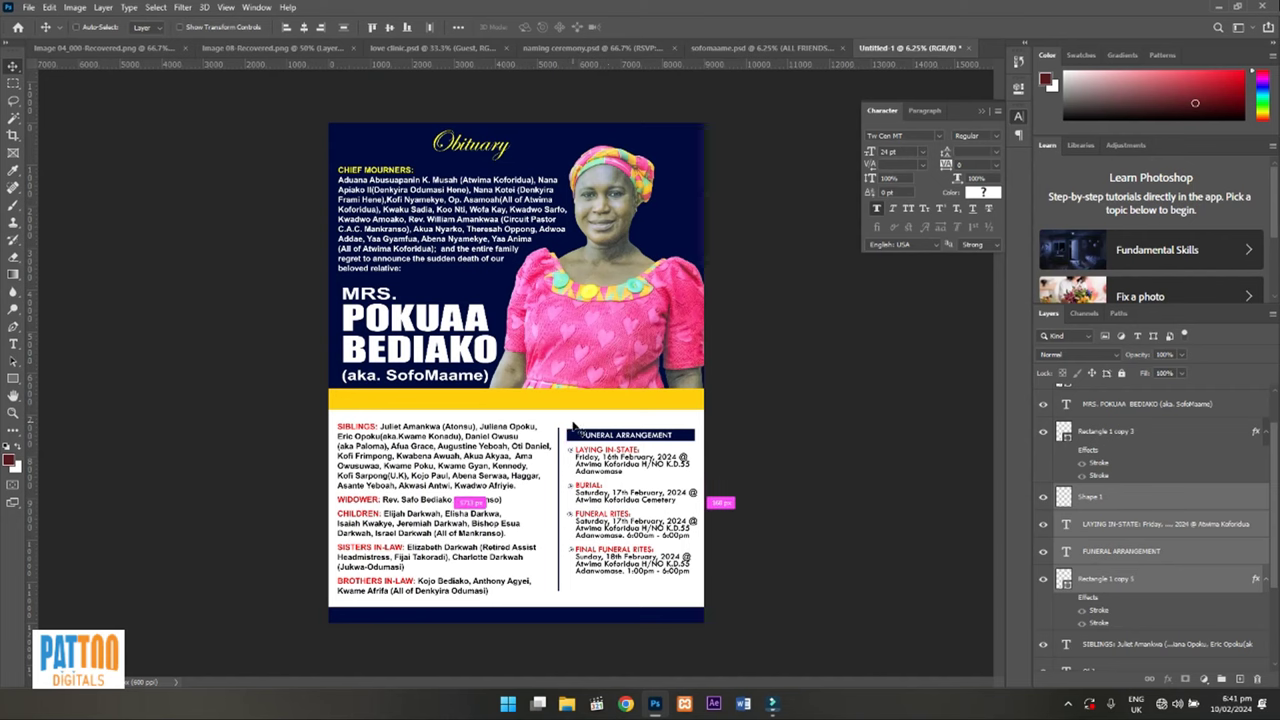
key(ctrl+plus)
scroll(622, 405, down, 2)
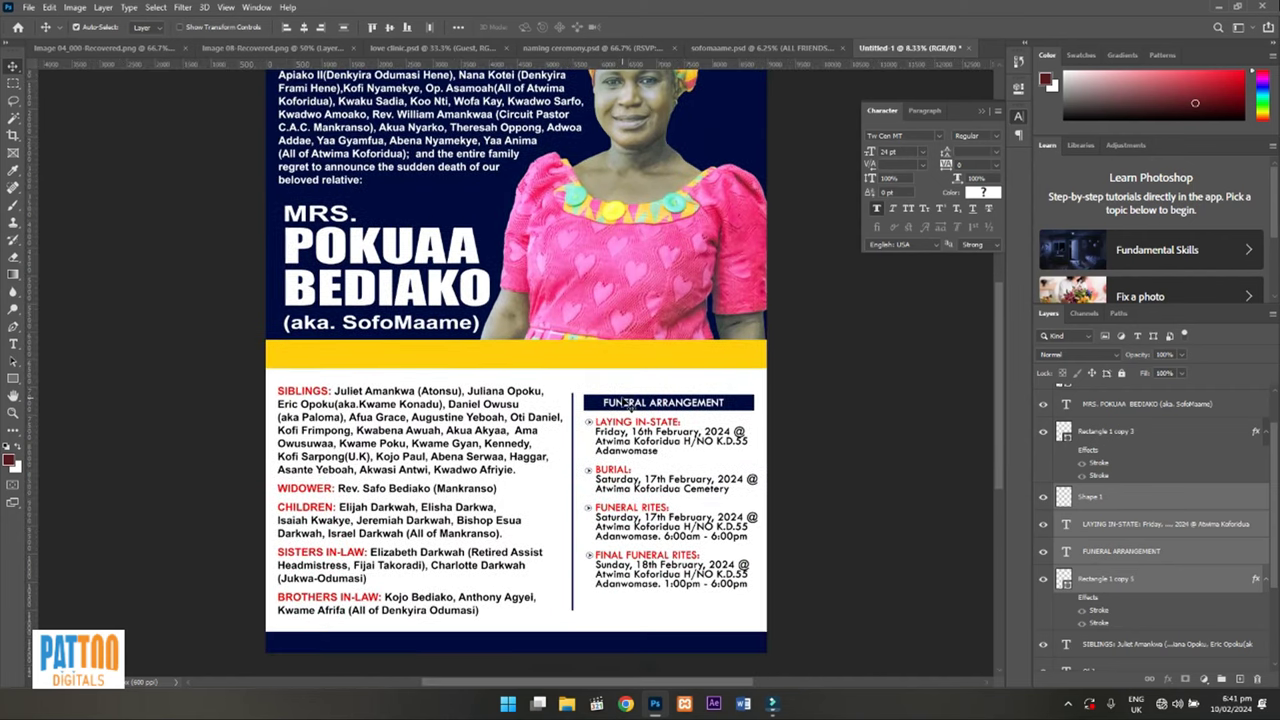
key(ctrl+plus)
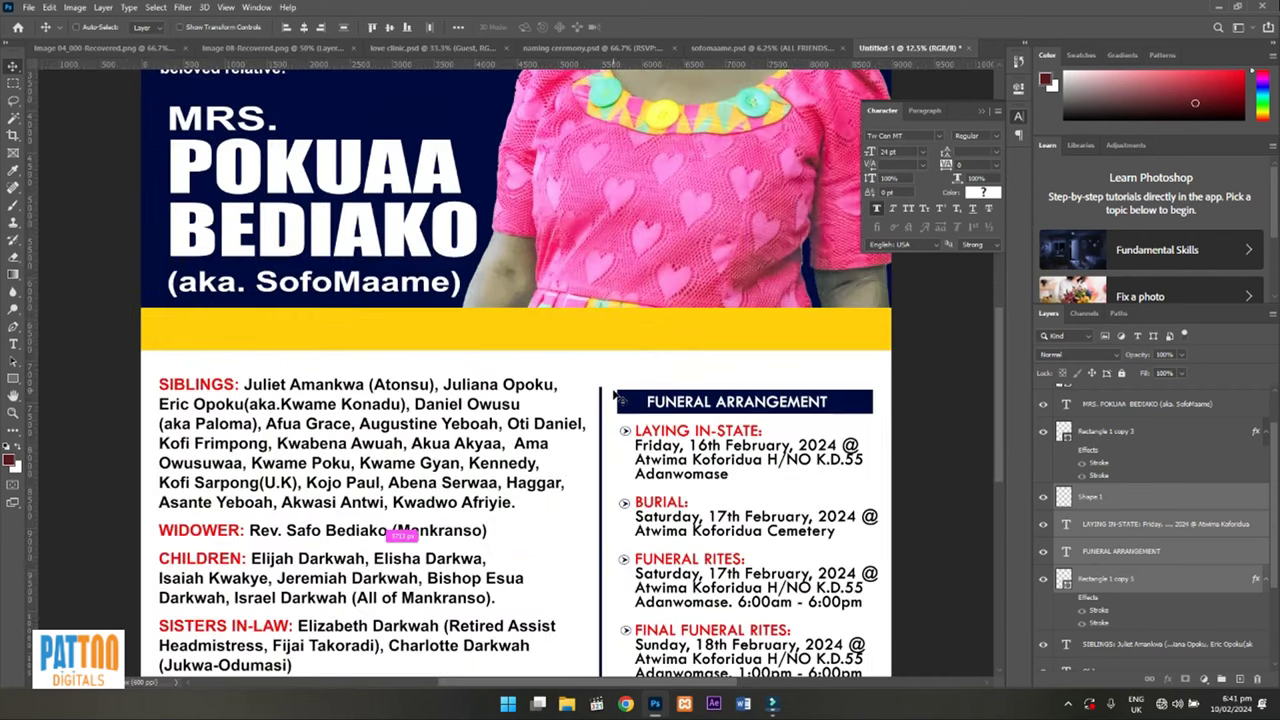
scroll(648, 398, down, 3)
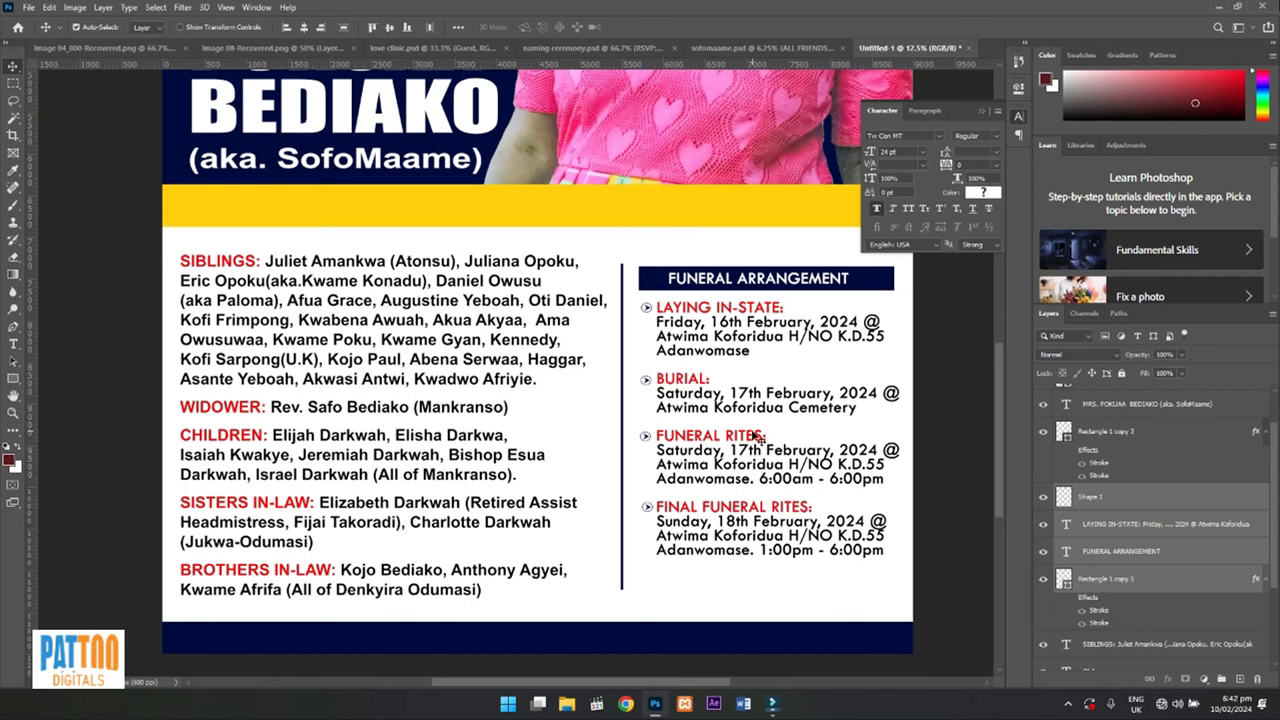
scroll(758, 438, down, 3)
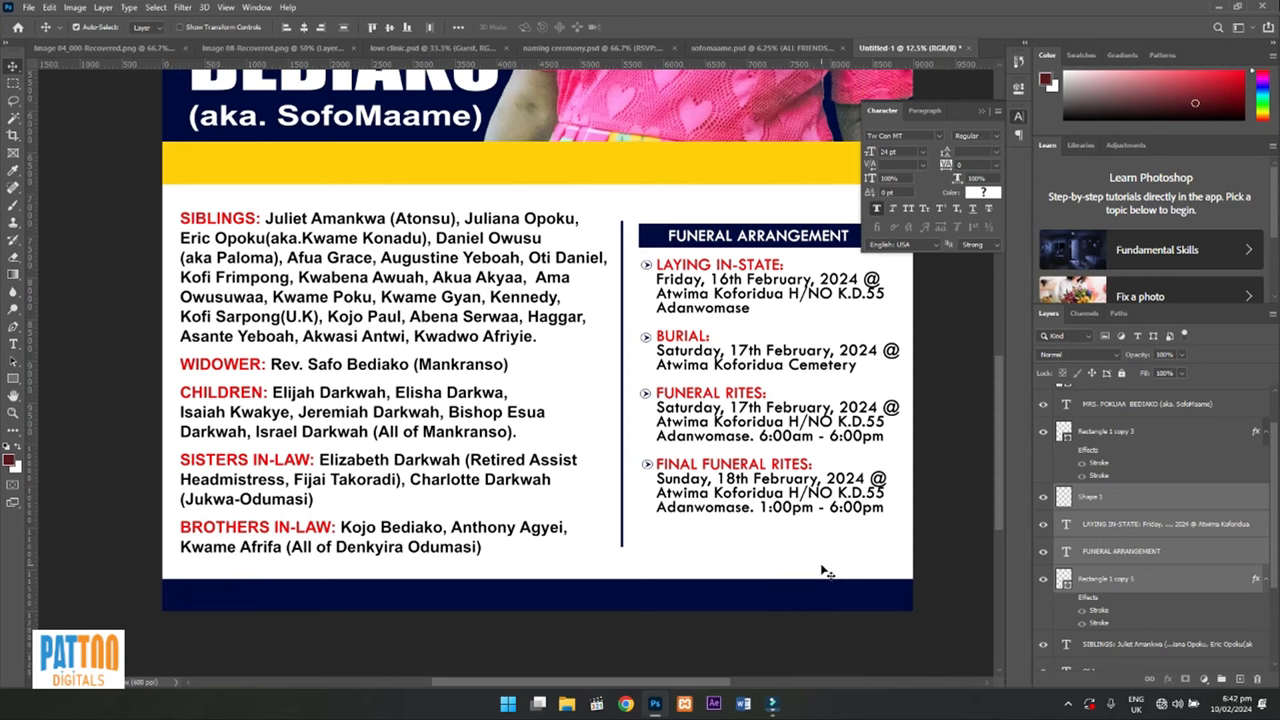
scroll(835, 568, up, 5)
scroll(838, 567, up, 10)
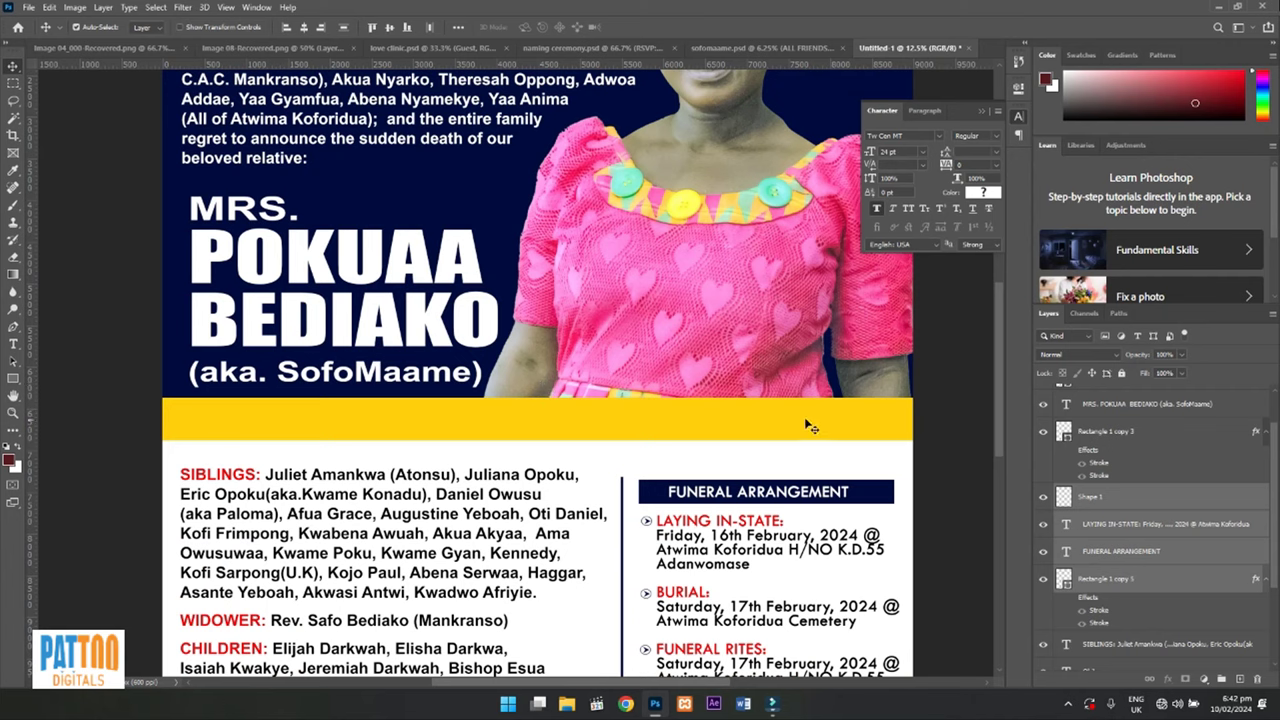
scroll(765, 422, up, 15)
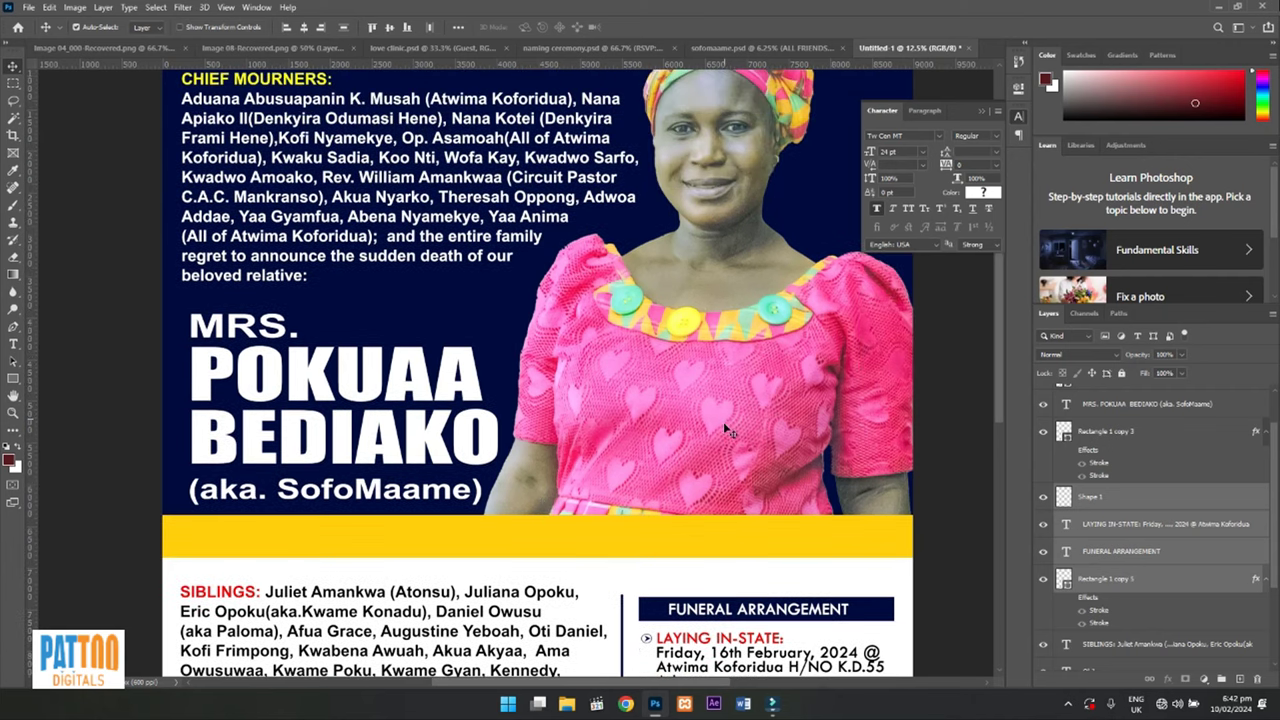
scroll(730, 435, down, 11)
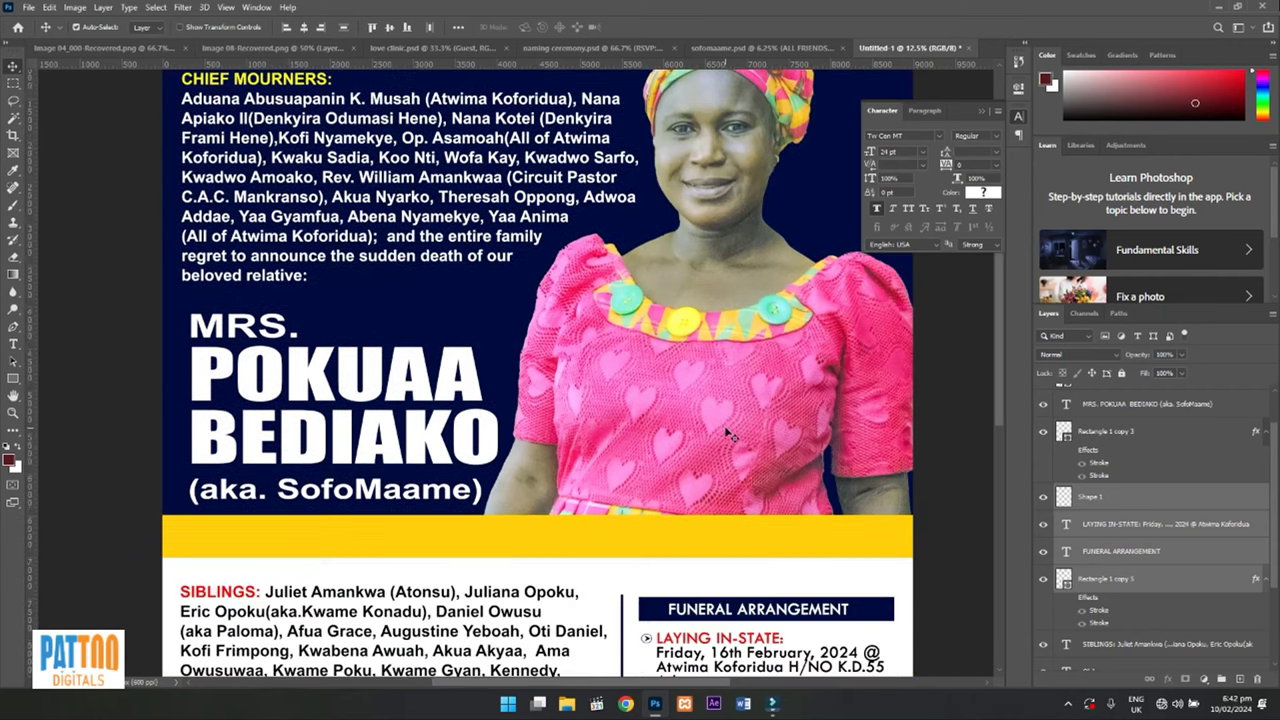
scroll(718, 425, up, 8)
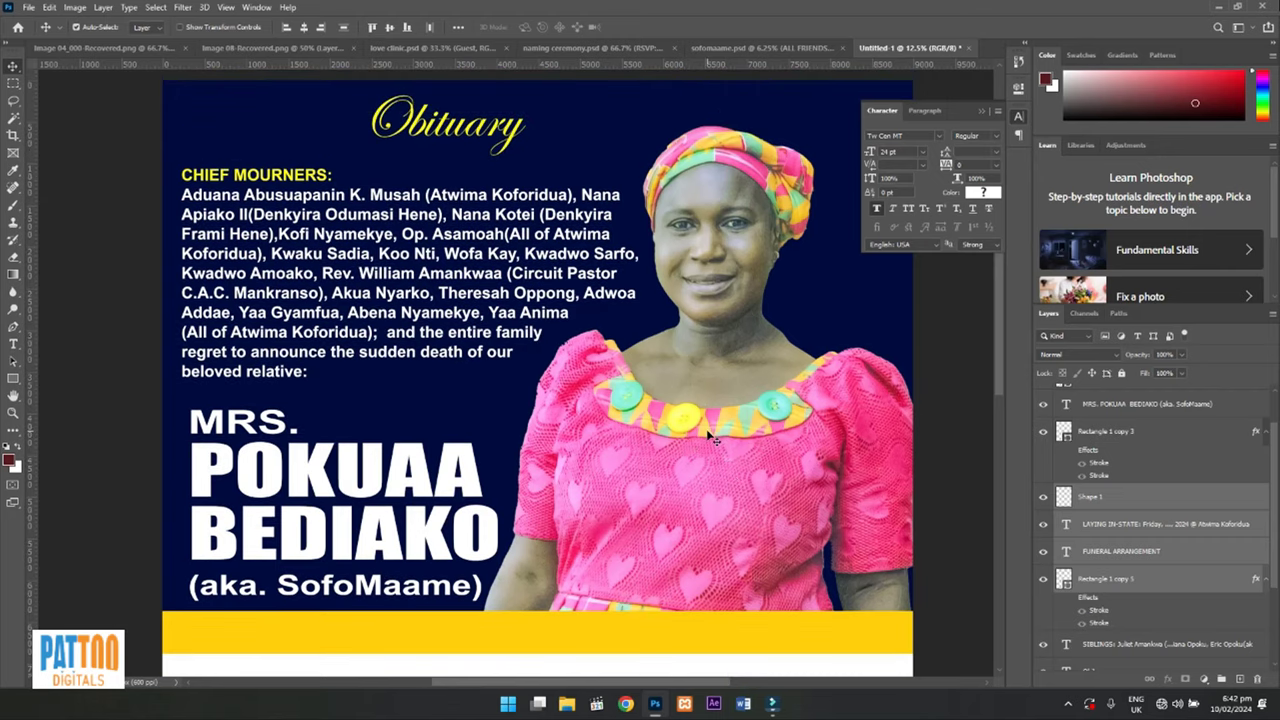
scroll(714, 430, up, 2)
scroll(718, 420, down, 3)
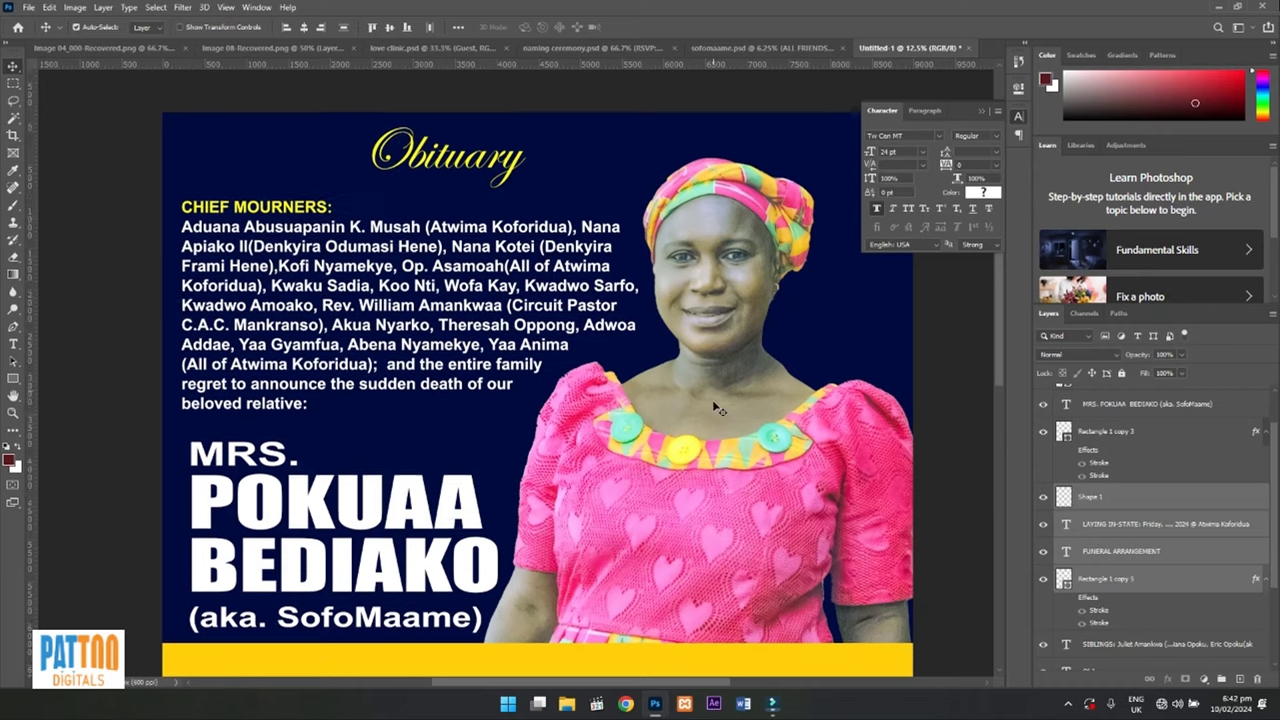
scroll(718, 410, down, 2)
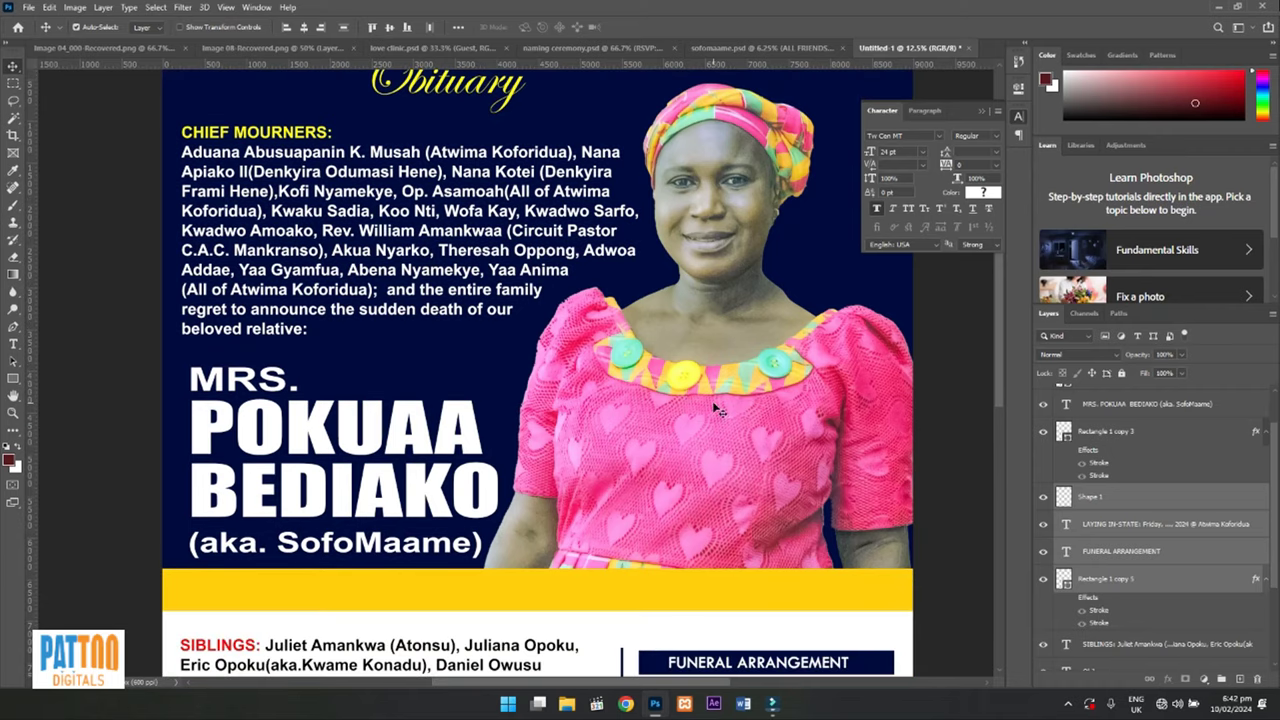
scroll(716, 412, down, 6)
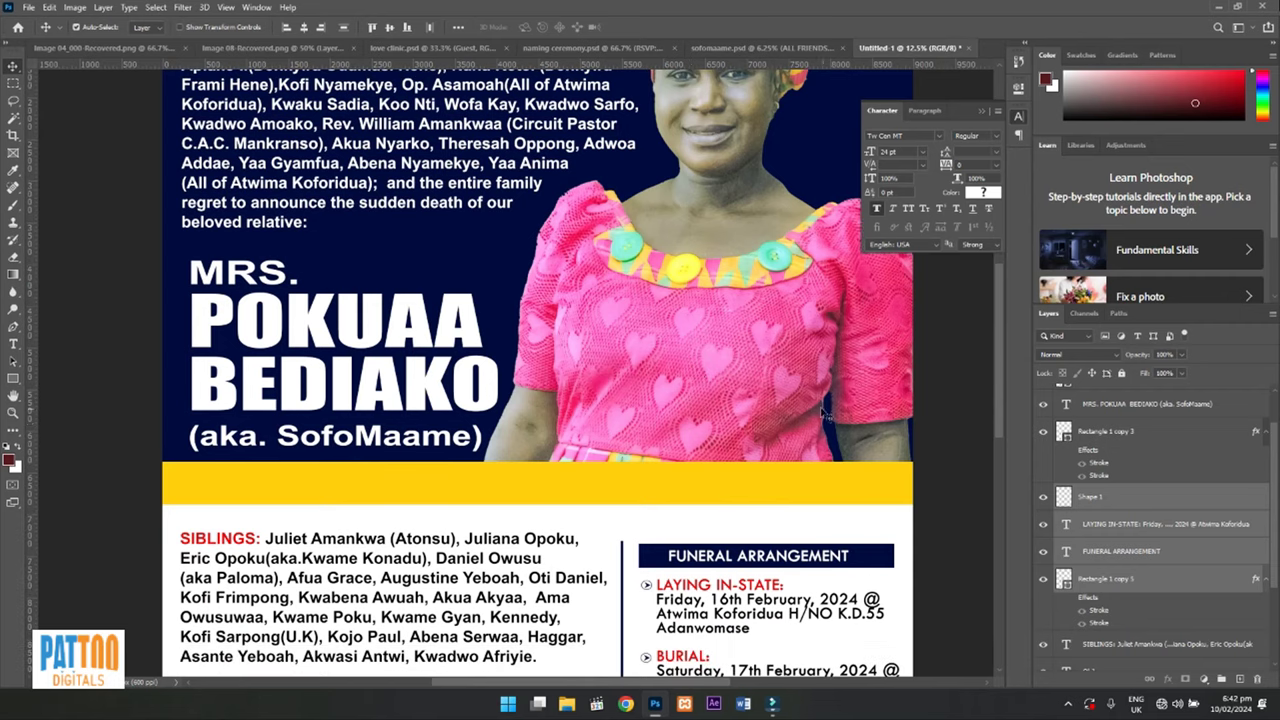
scroll(822, 410, down, 2)
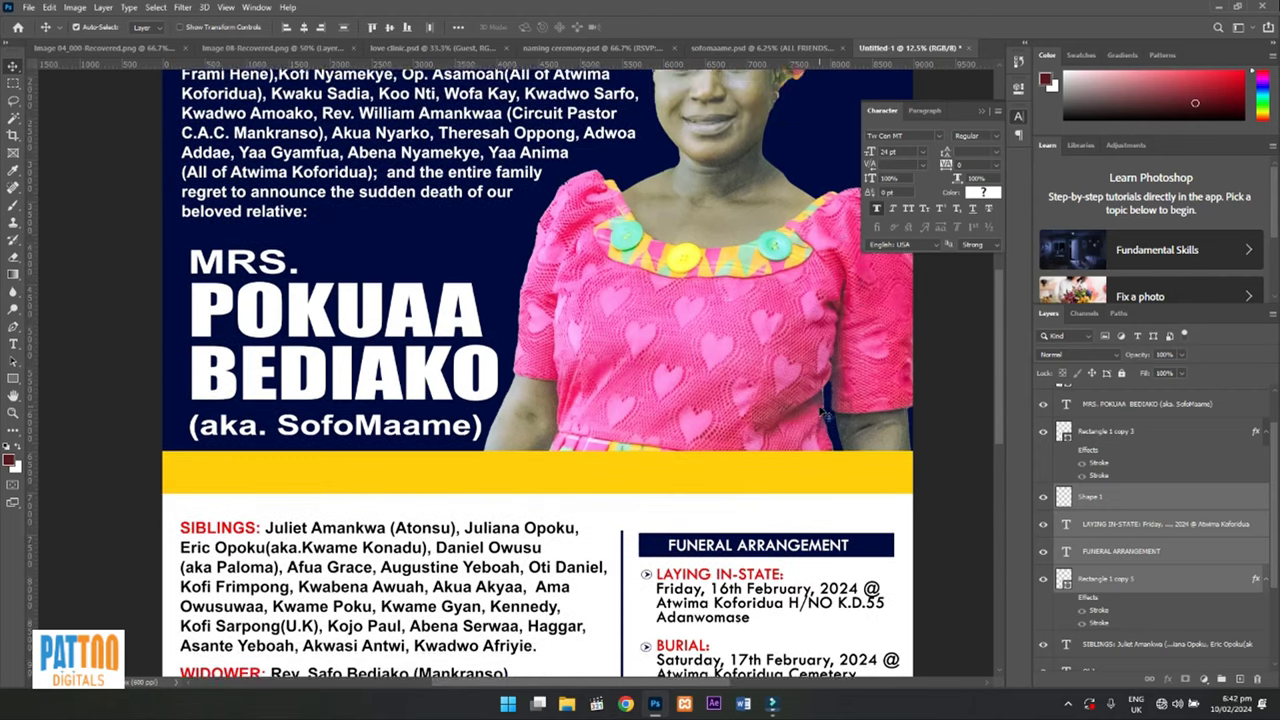
scroll(822, 410, up, 5)
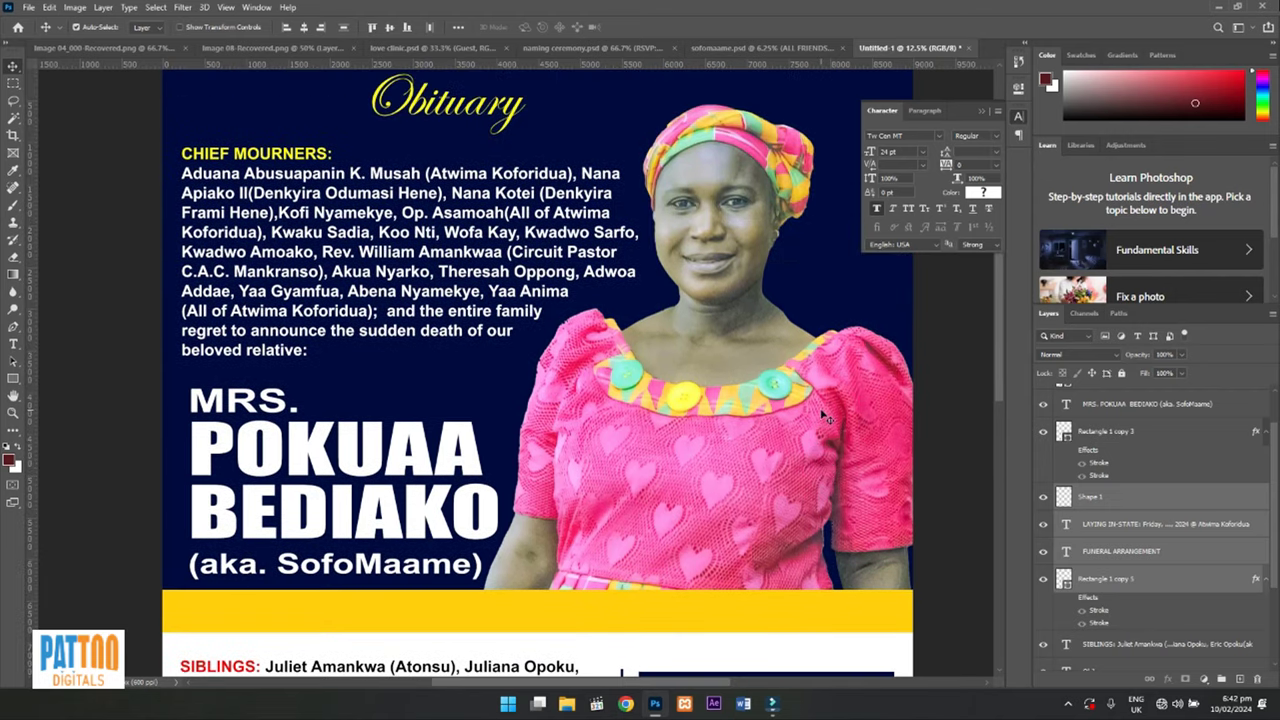
scroll(825, 417, down, 6)
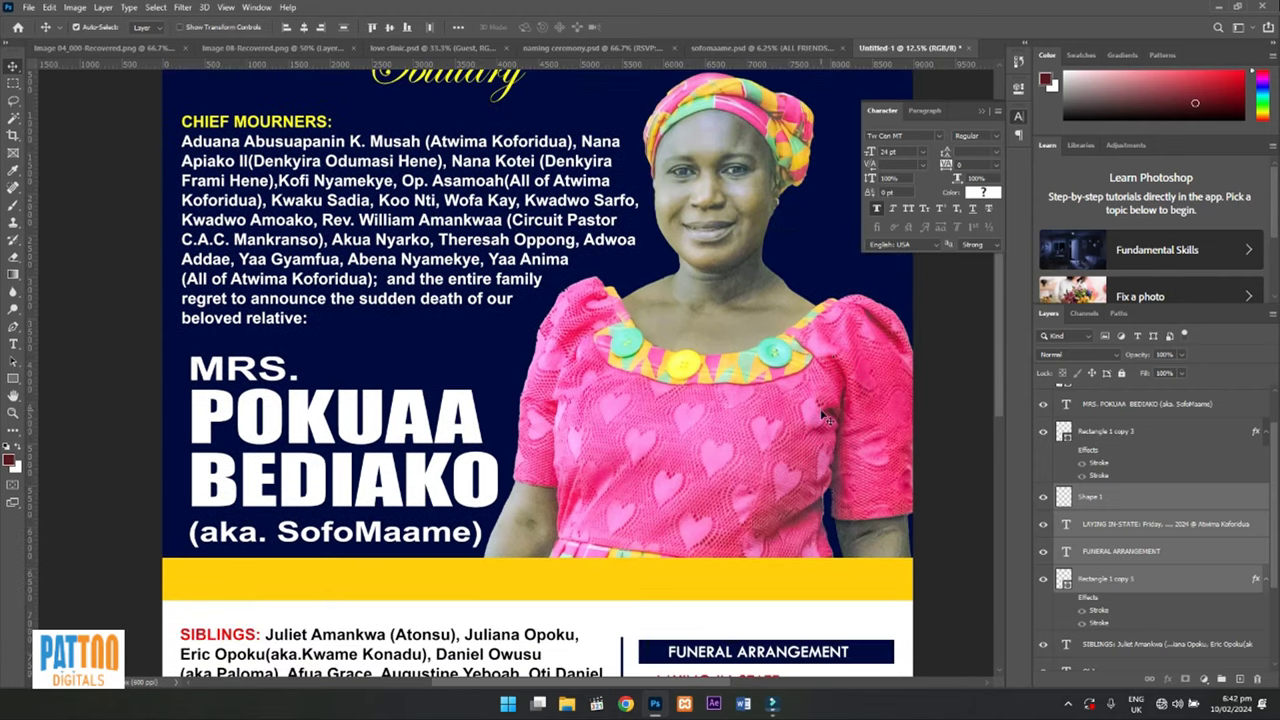
scroll(822, 418, down, 3)
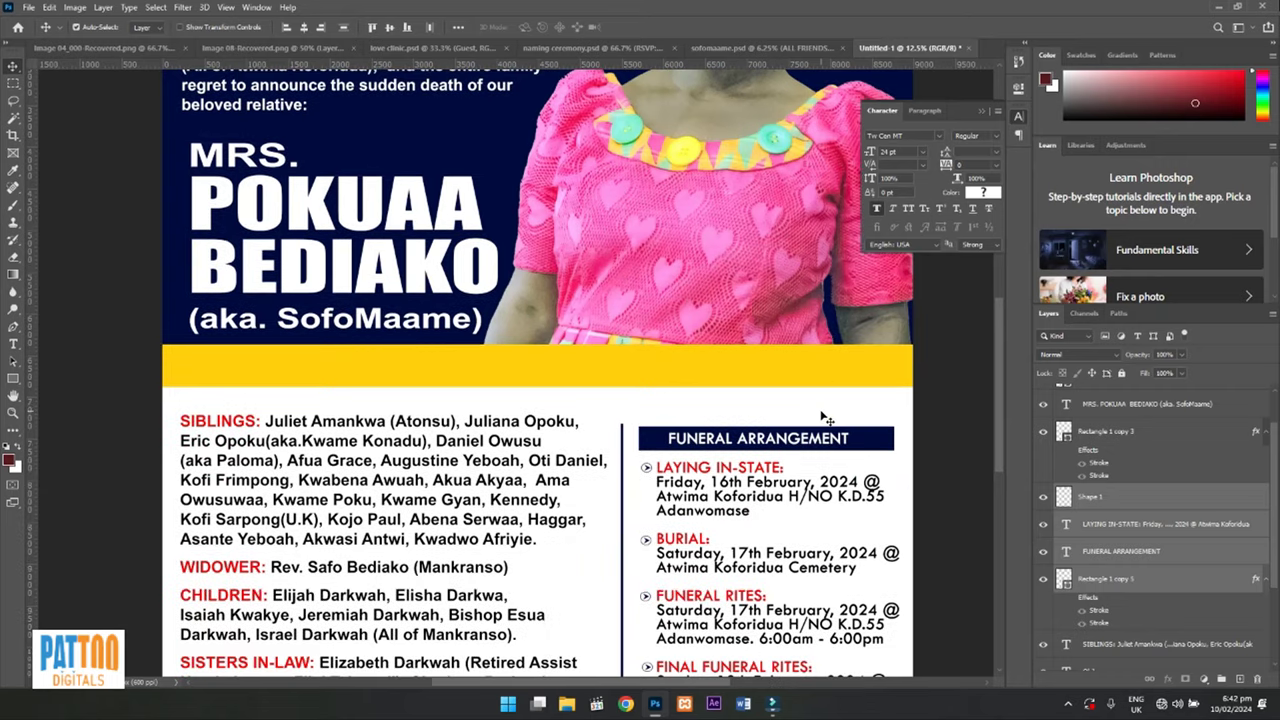
scroll(822, 418, down, 9)
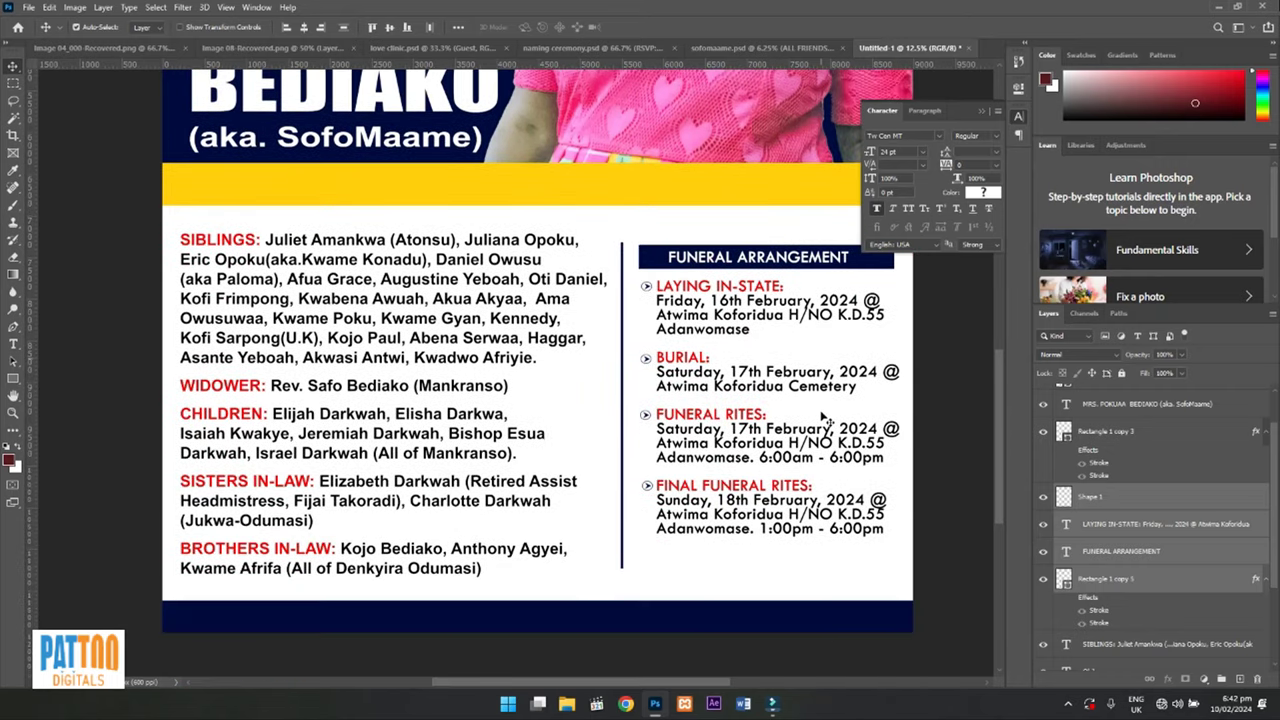
scroll(828, 422, up, 3)
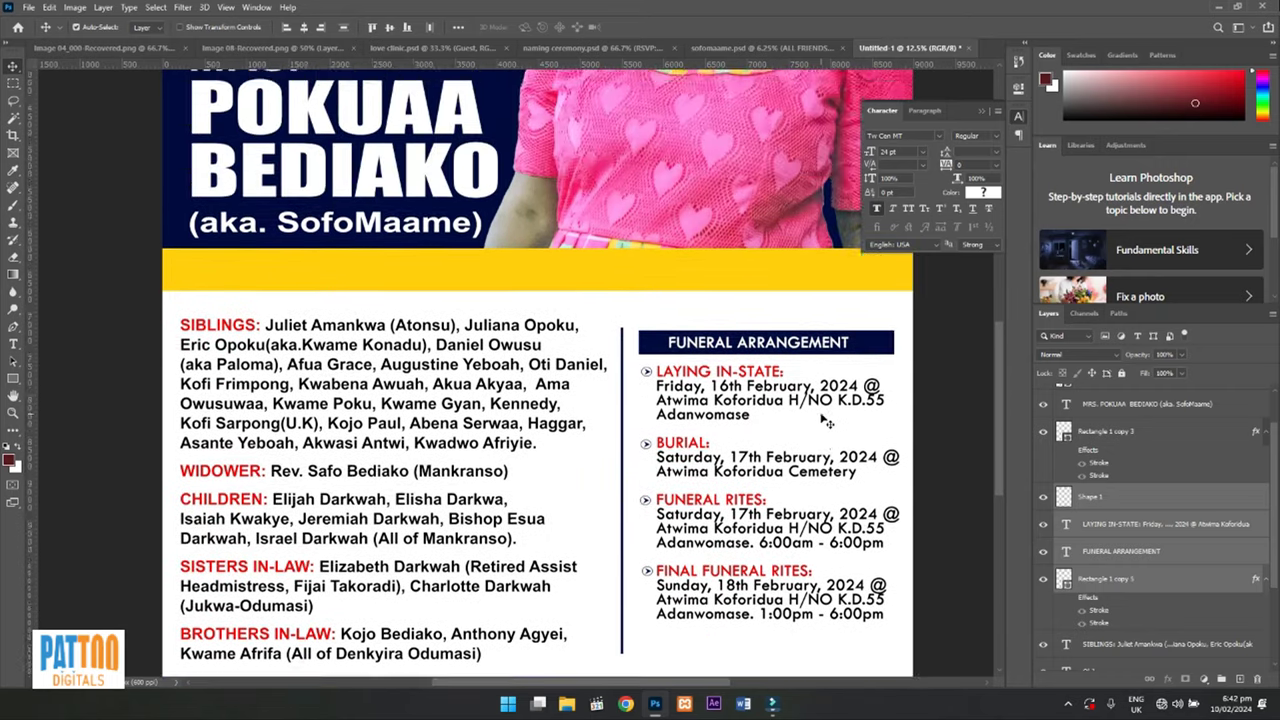
Start a new text line in the navy footer bar, on a layer above Rectangle 3
scroll(828, 422, up, 1)
scroll(828, 422, down, 2)
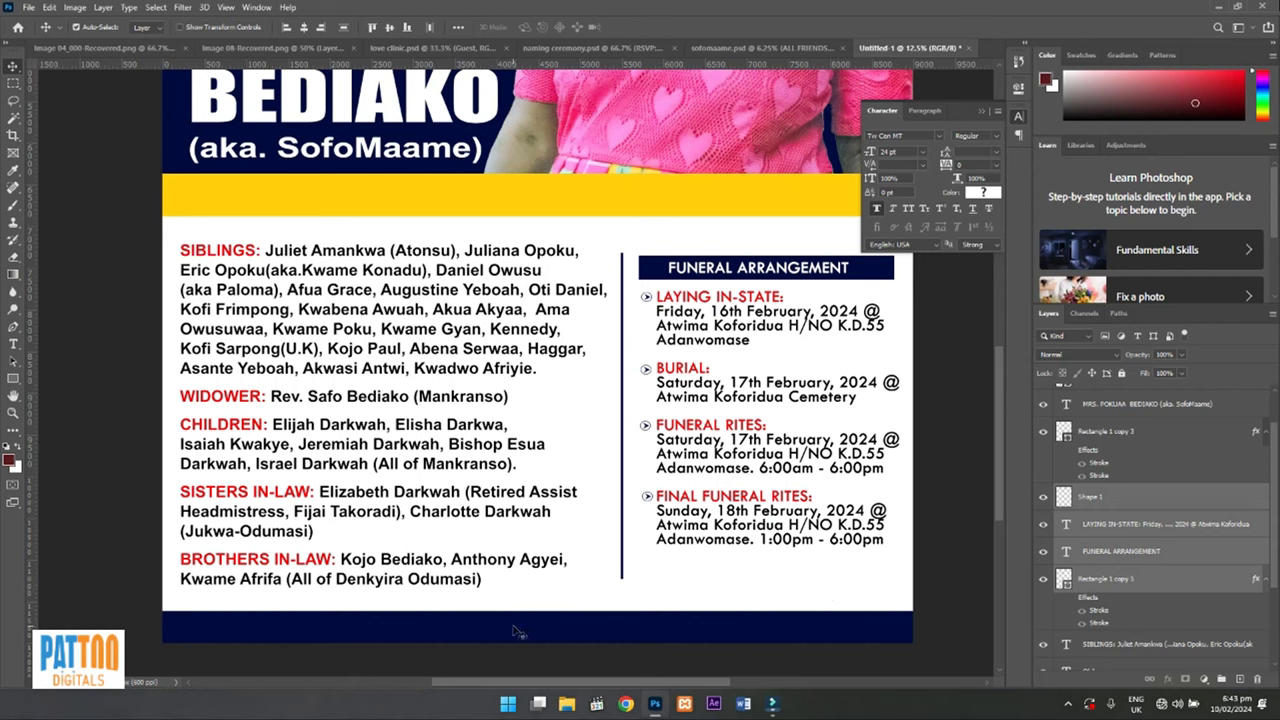
key(ctrl+v)
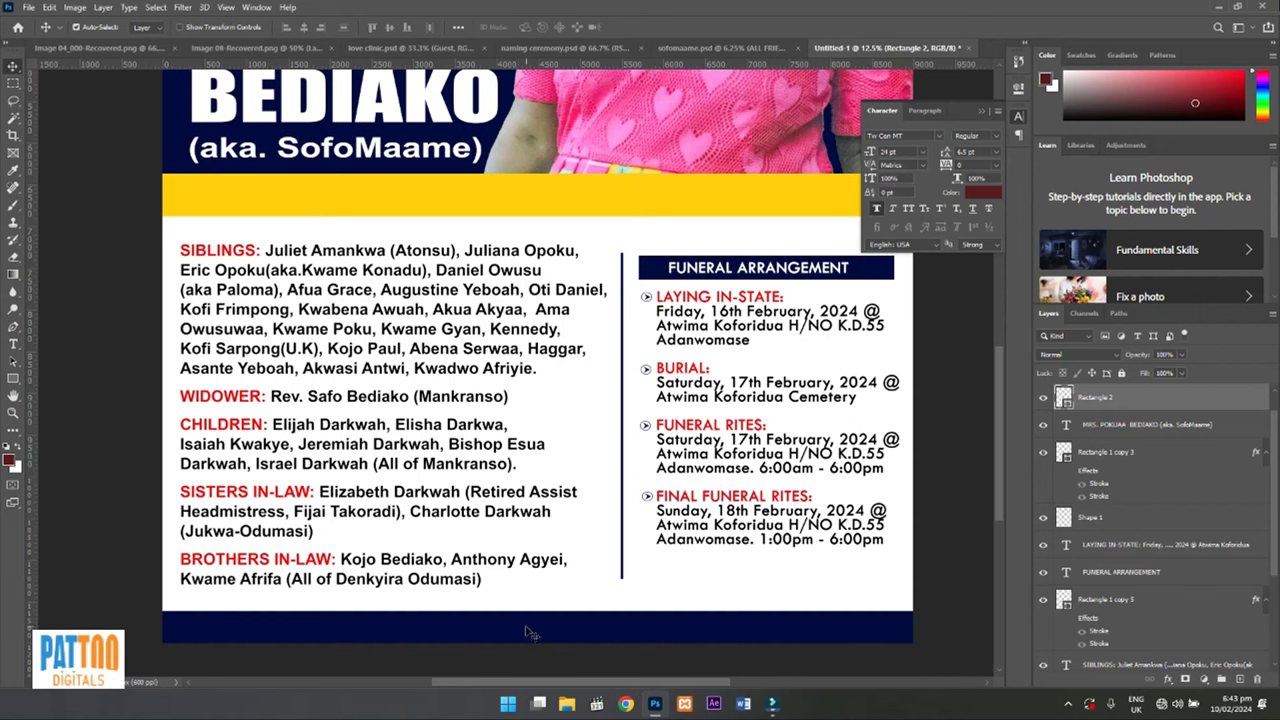
key(t)
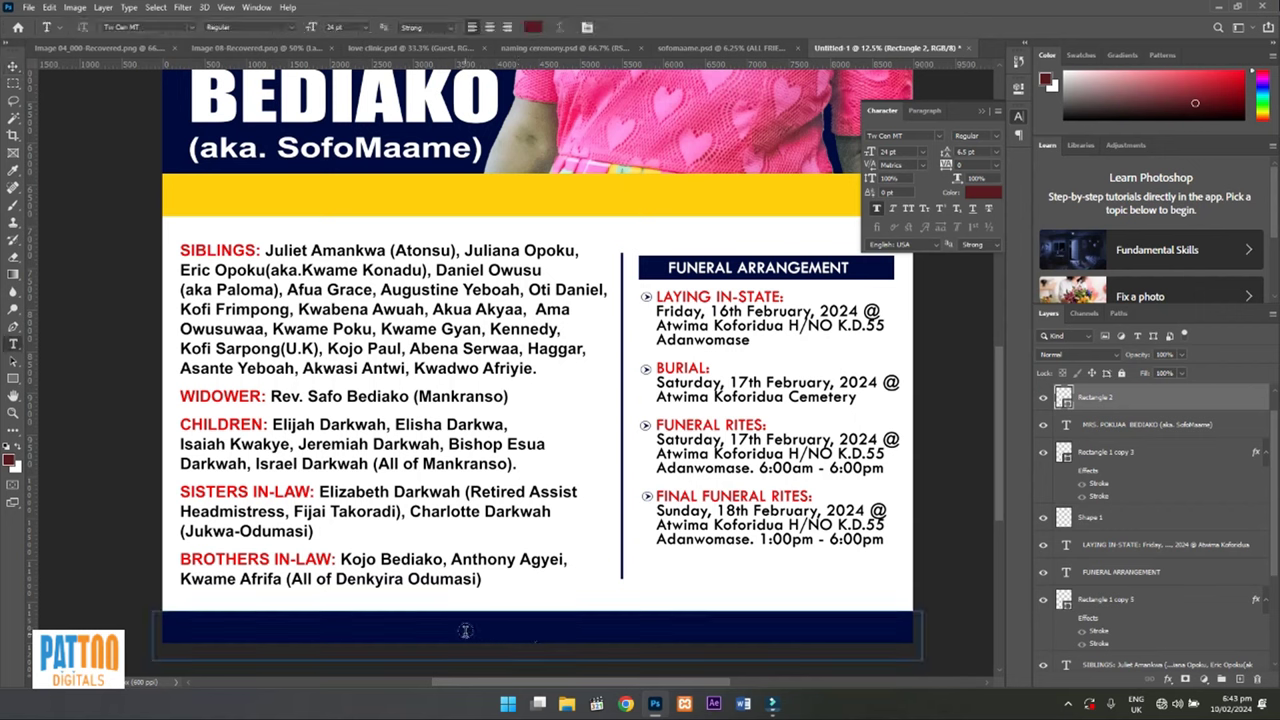
key(ctrl+v)
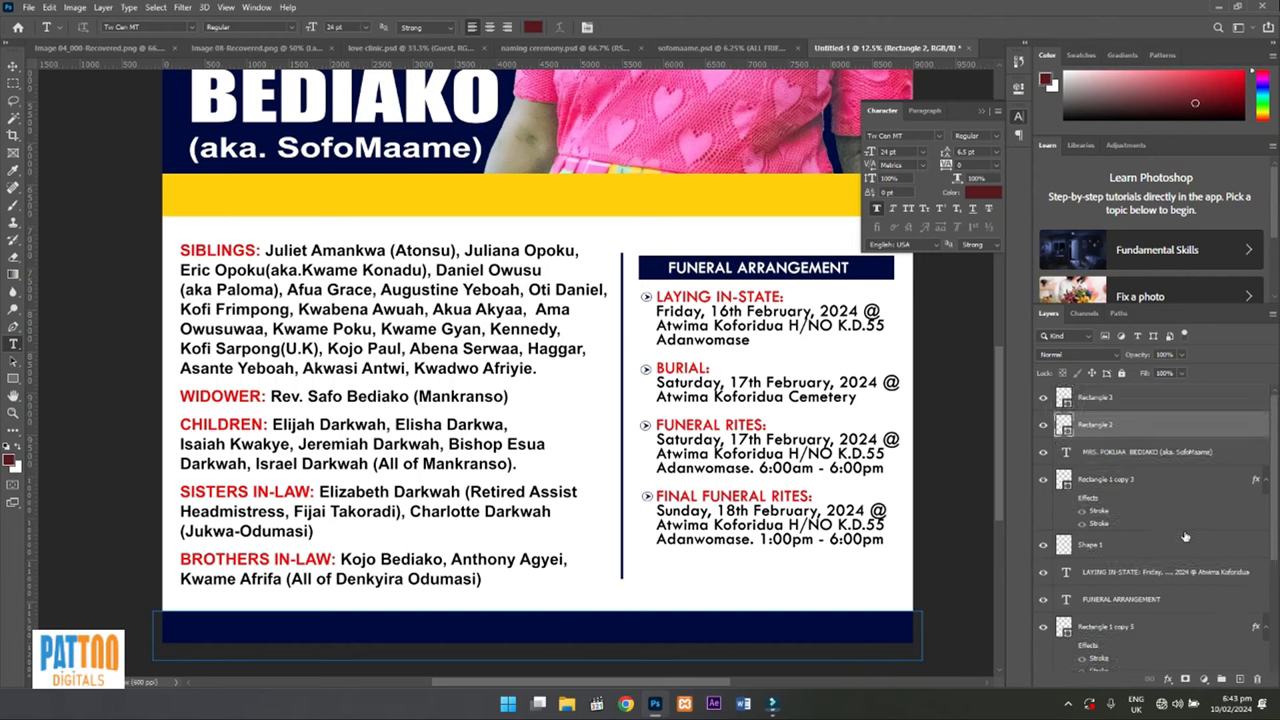
click(1152, 398)
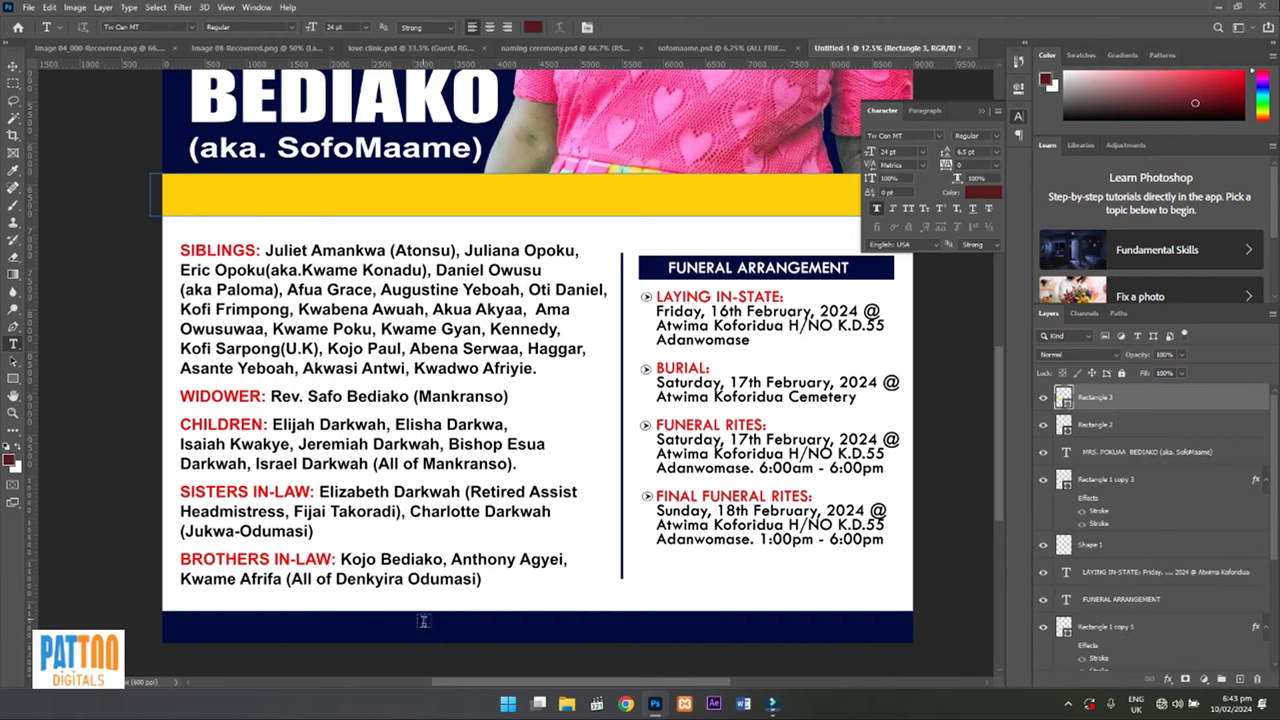
click(385, 629)
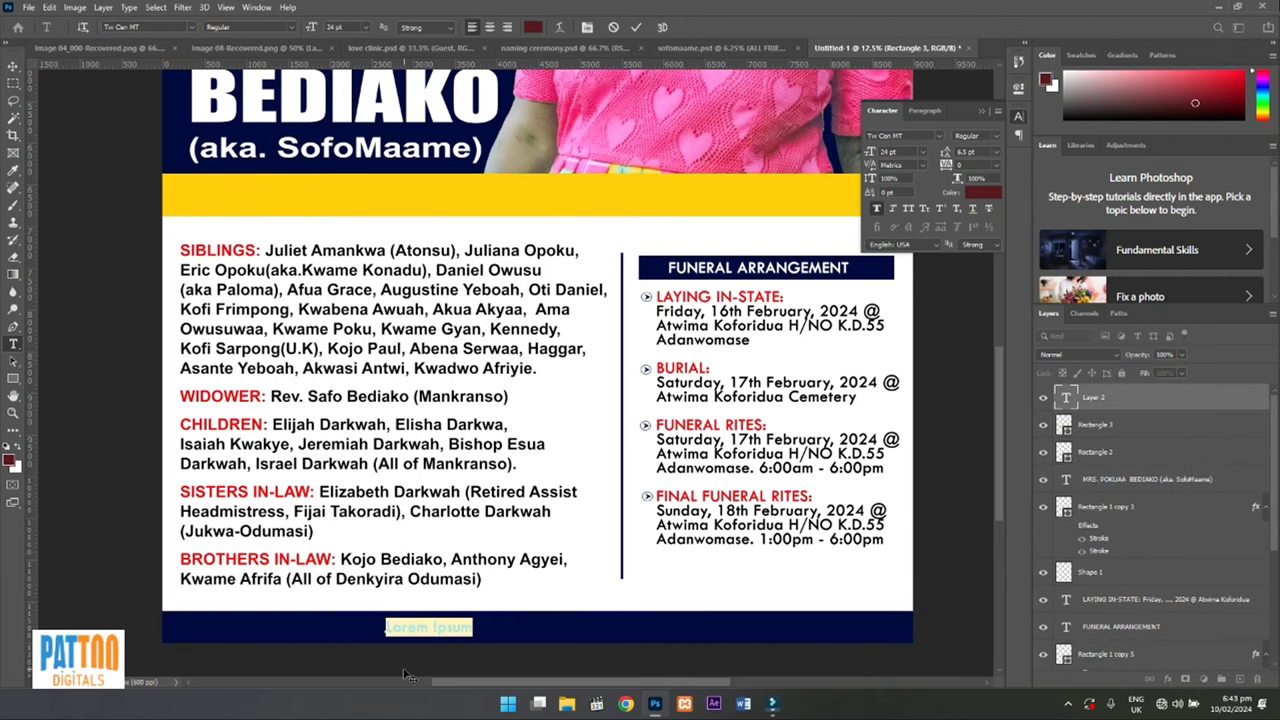